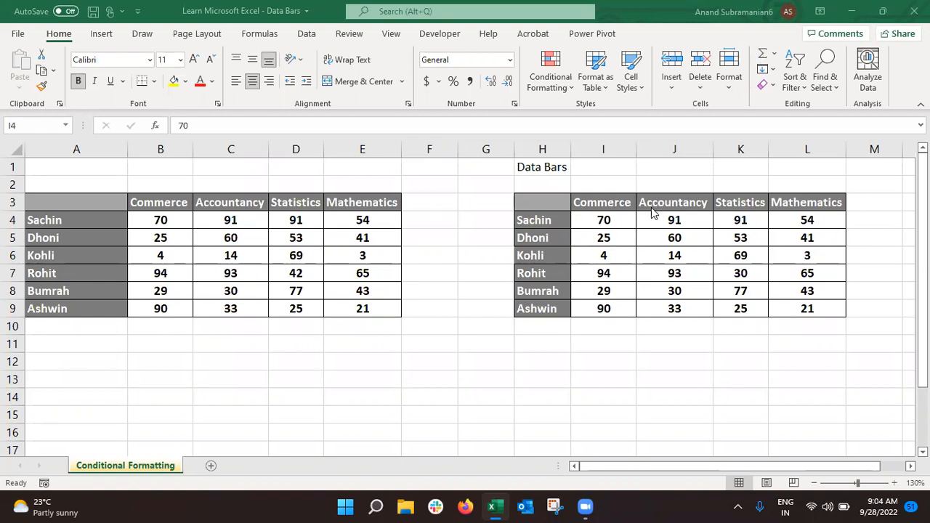
- Apply blue gradient-fill data bars to the marks in I4:L9 and inspect cells I7 and L6
left_click(603, 222)
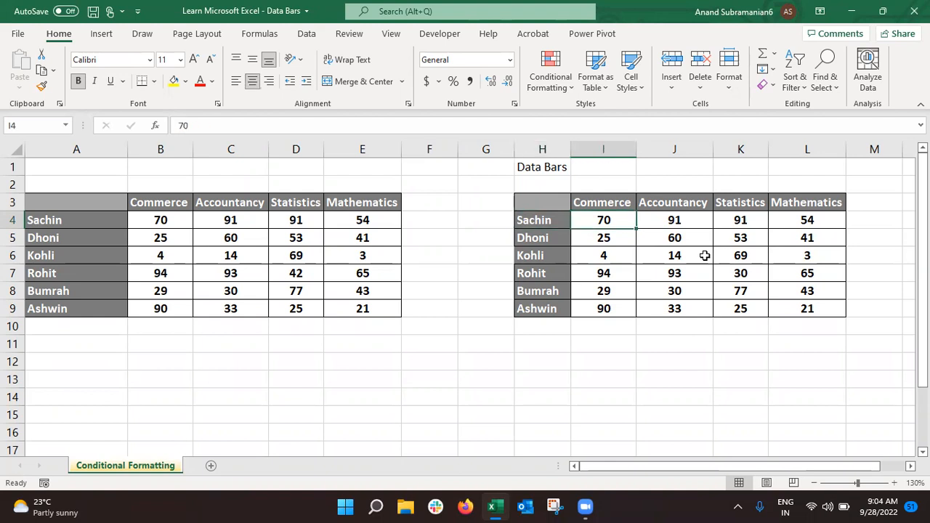
key("ctrl+shift+Right")
key("ctrl+shift+Down")
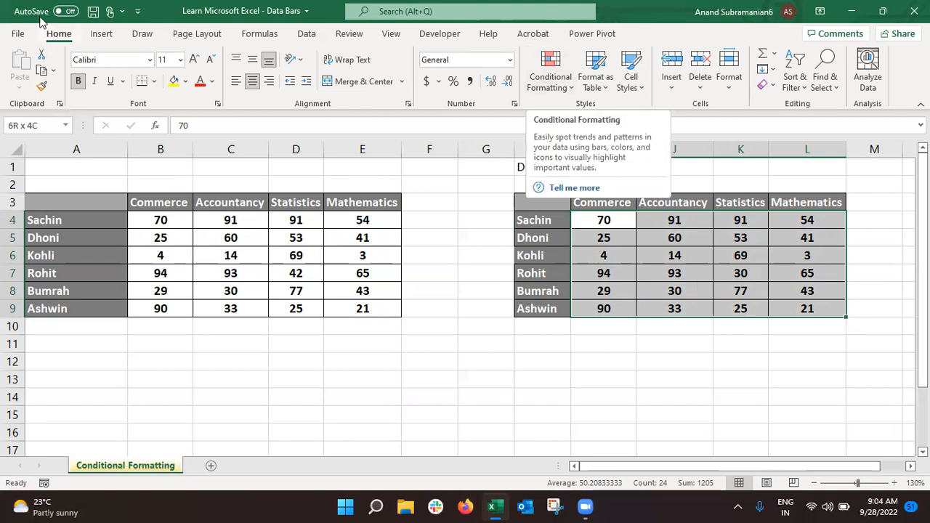
left_click(555, 87)
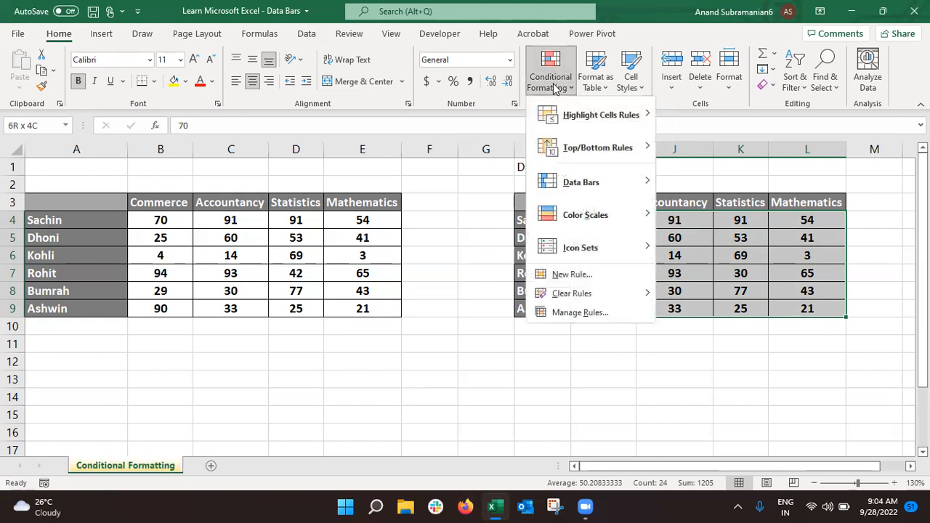
mouse_move(605, 186)
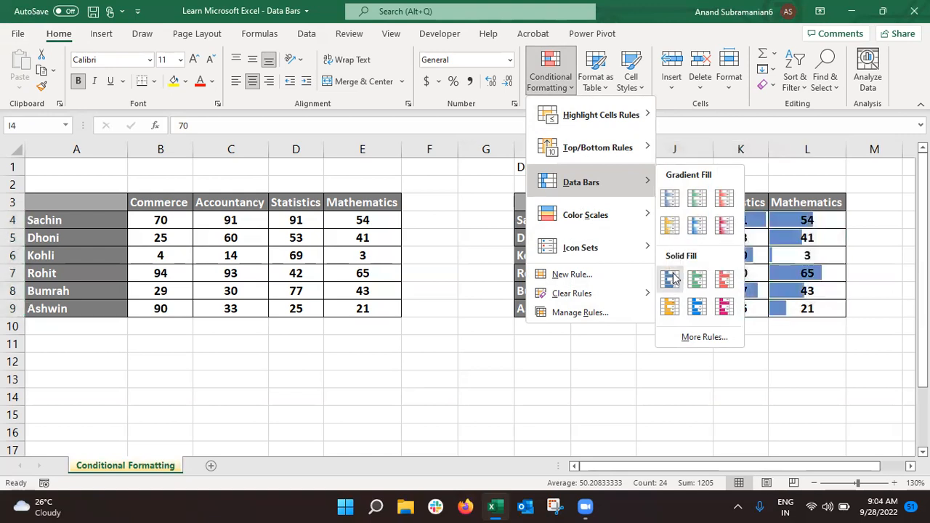
left_click(670, 198)
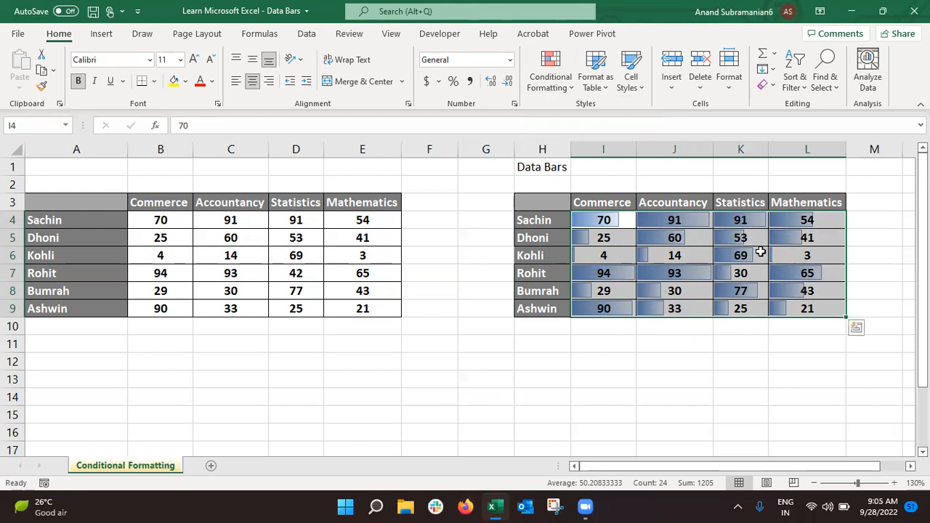
left_click(608, 273)
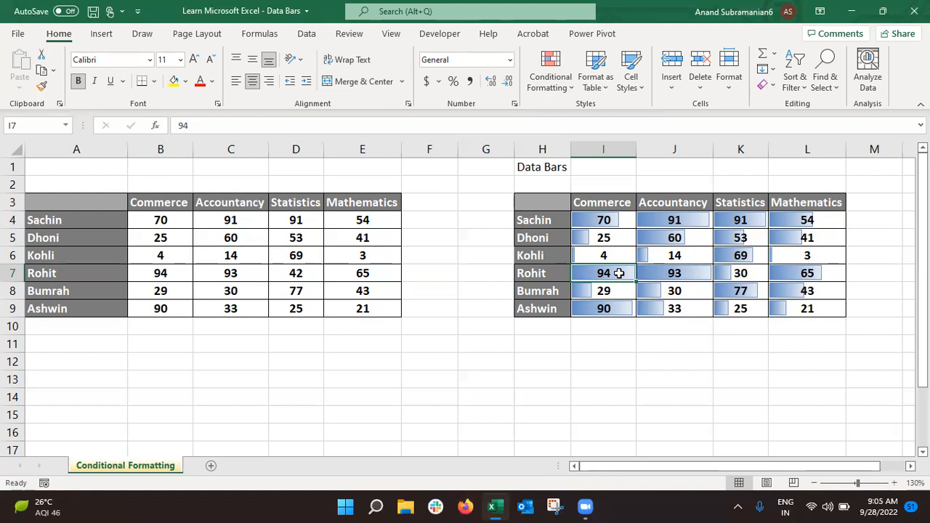
left_click(804, 255)
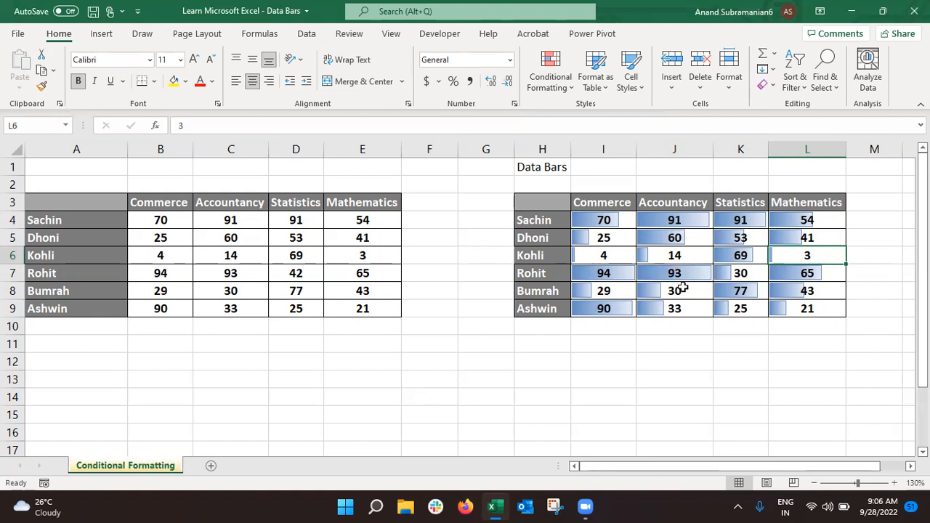
- Open the data bar rule covering I4:L9 for editing, with its dialog placed clear of the formatted marks
left_click(622, 223)
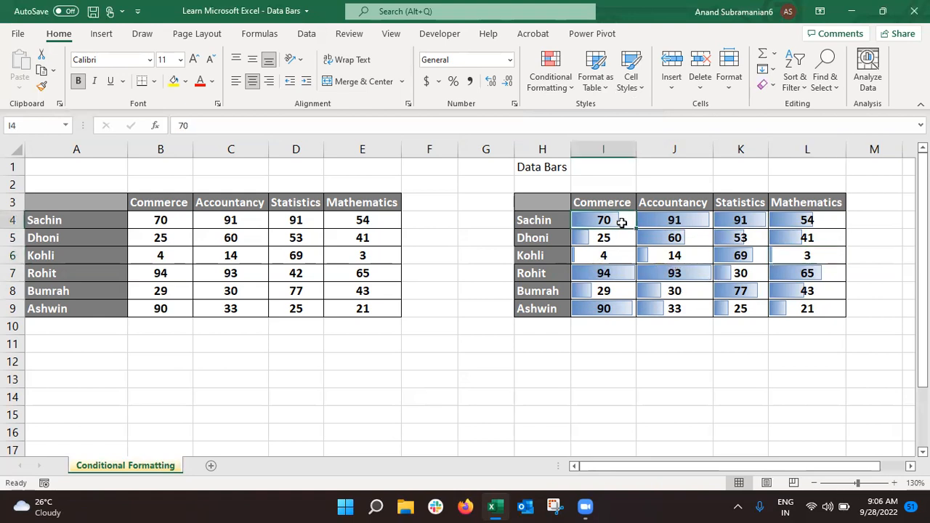
key("ctrl+shift+Right")
key("ctrl+shift+Down")
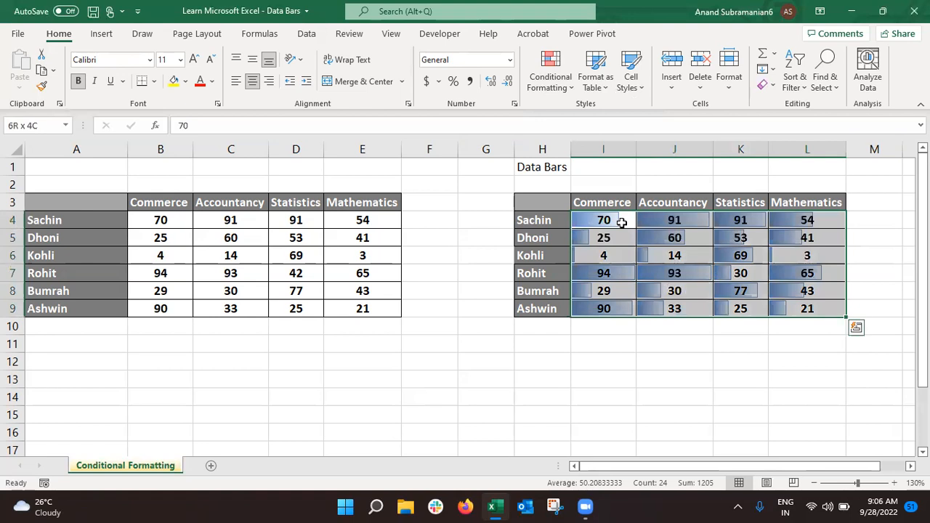
left_click(547, 87)
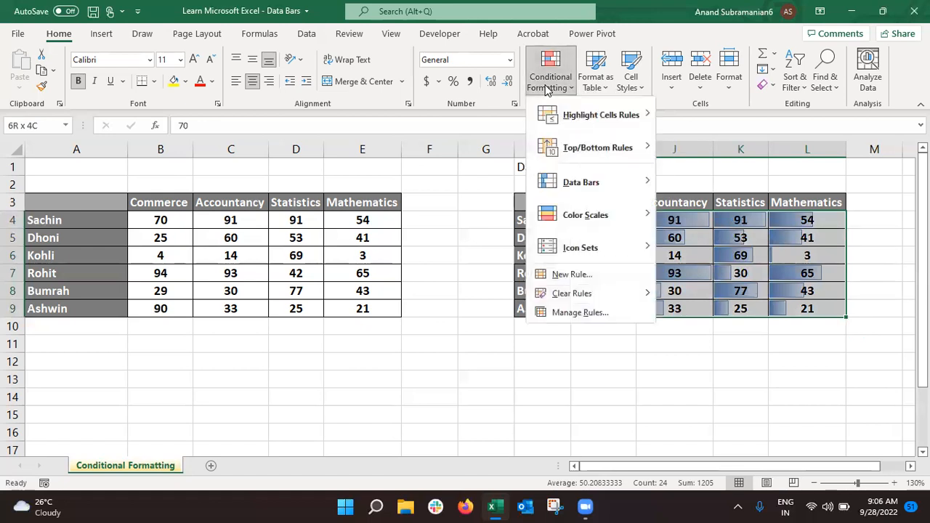
mouse_move(598, 195)
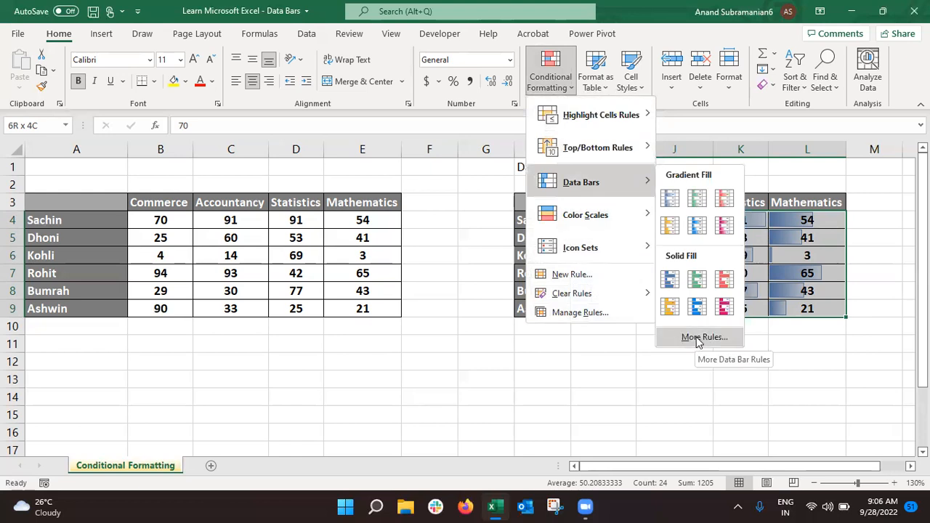
left_click(577, 313)
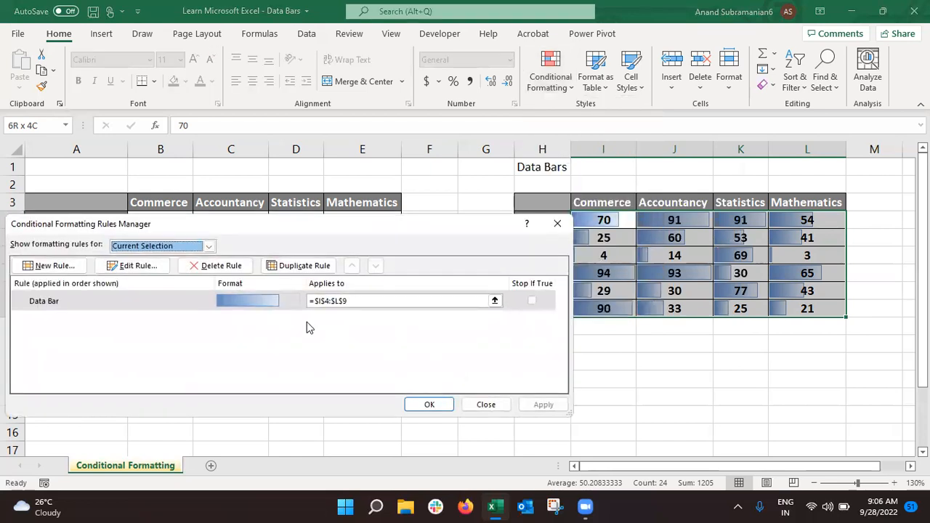
left_click_drag(388, 229, 548, 152)
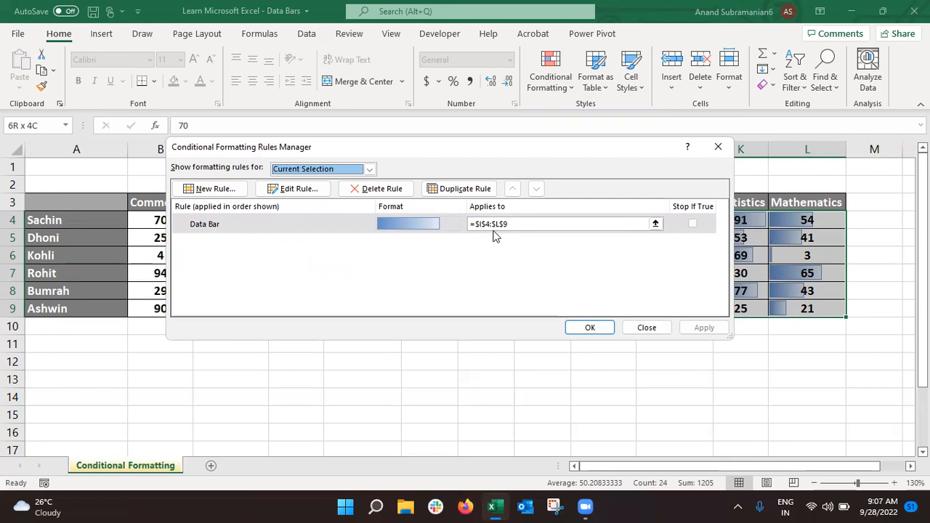
left_click(293, 224)
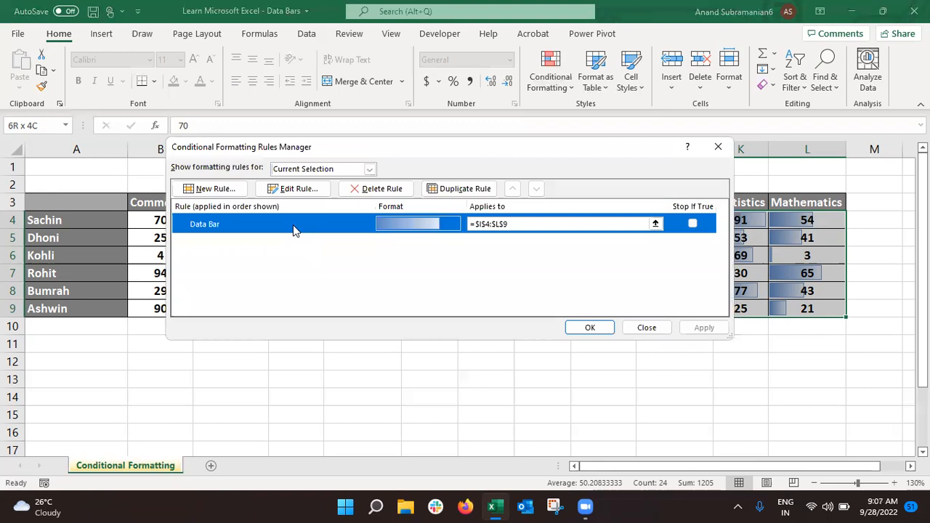
double_click(293, 225)
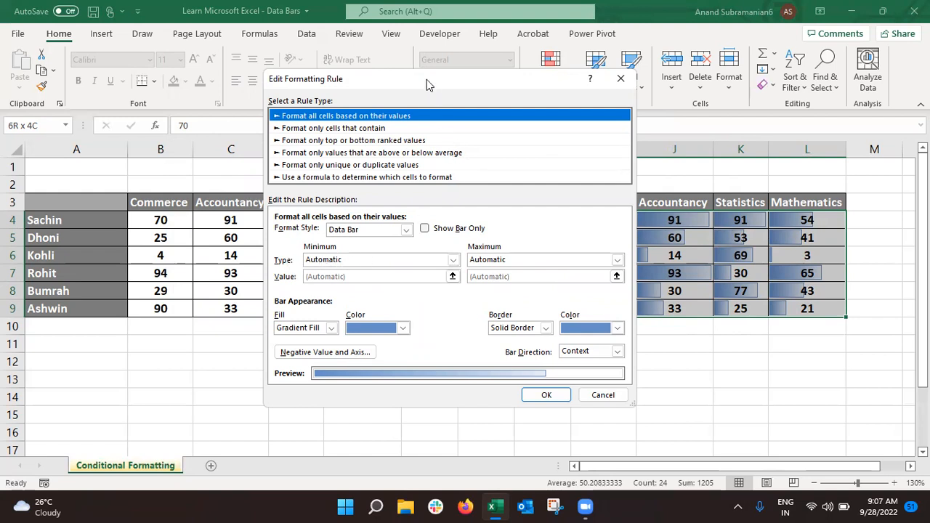
left_click_drag(427, 78, 273, 53)
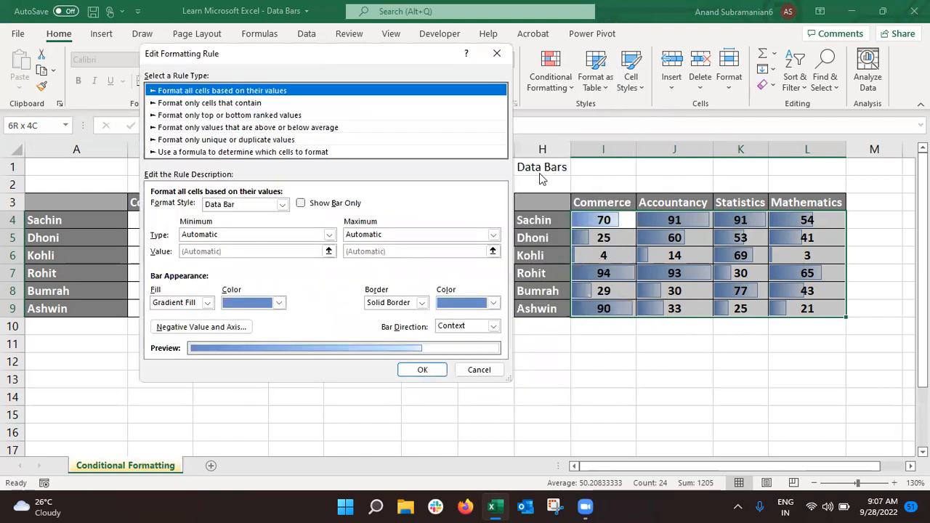
- Set the data bar scale to a Number minimum of 0 and a Number maximum of 100
left_click(306, 235)
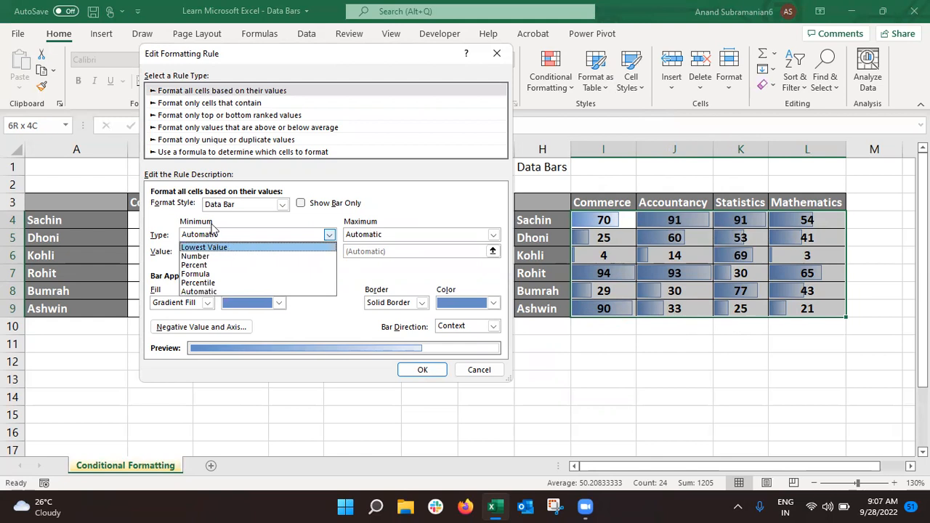
left_click(446, 240)
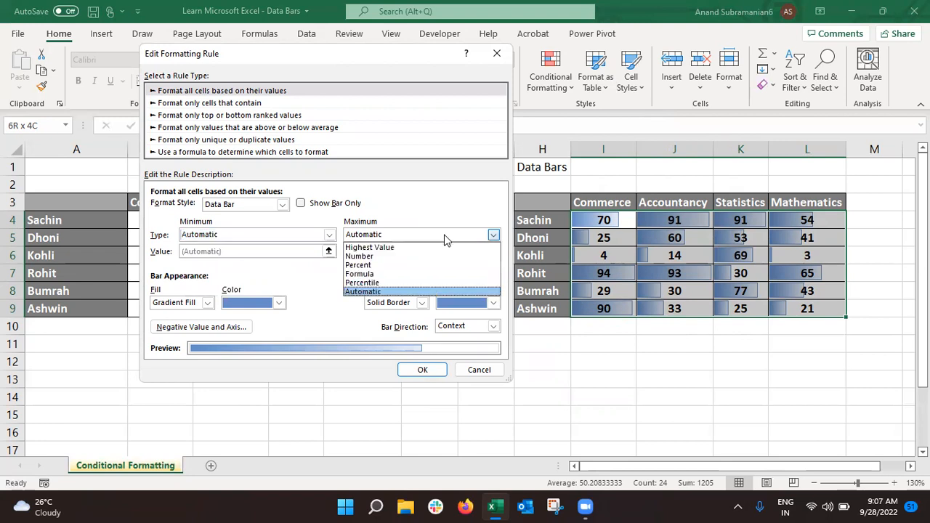
left_click(446, 240)
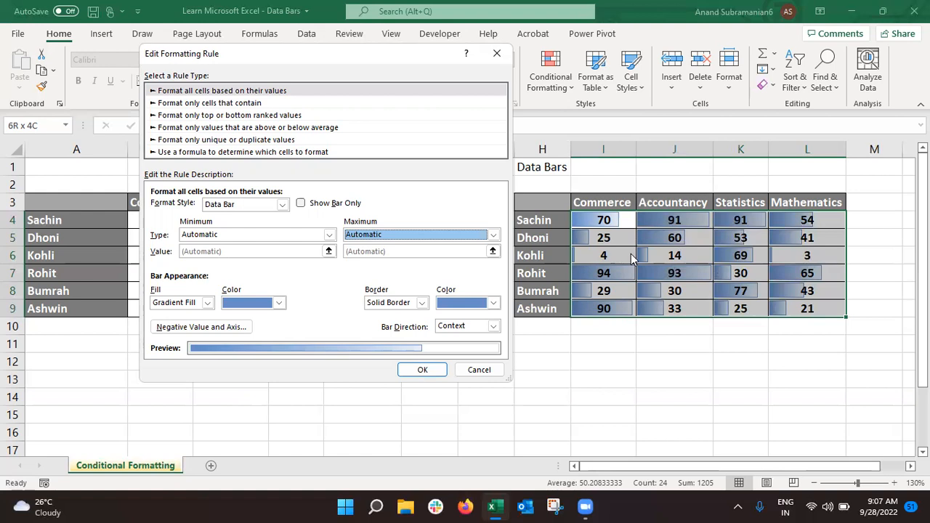
left_click(290, 235)
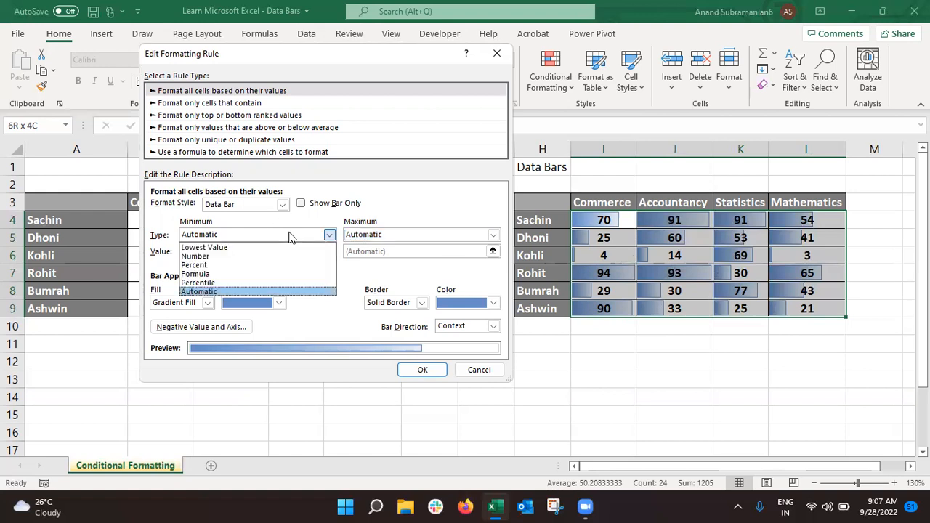
left_click(225, 257)
left_click(216, 252)
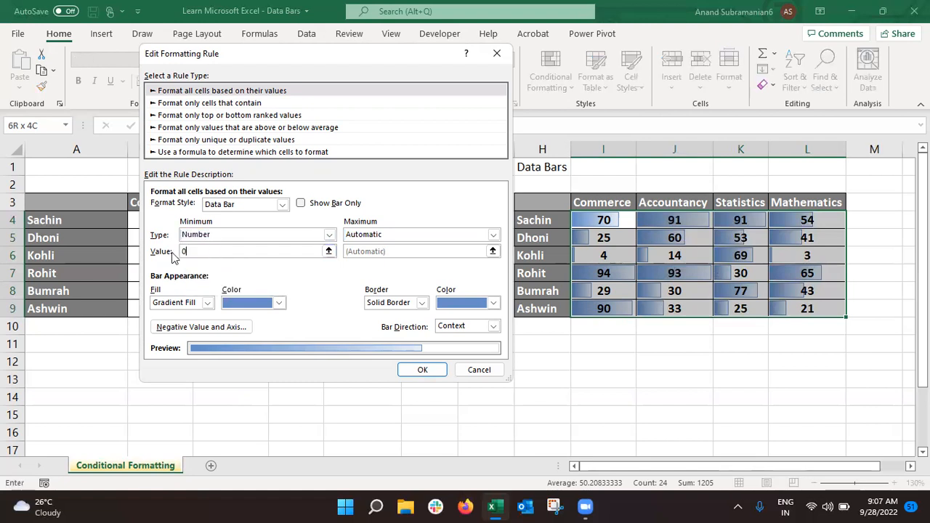
left_click(434, 235)
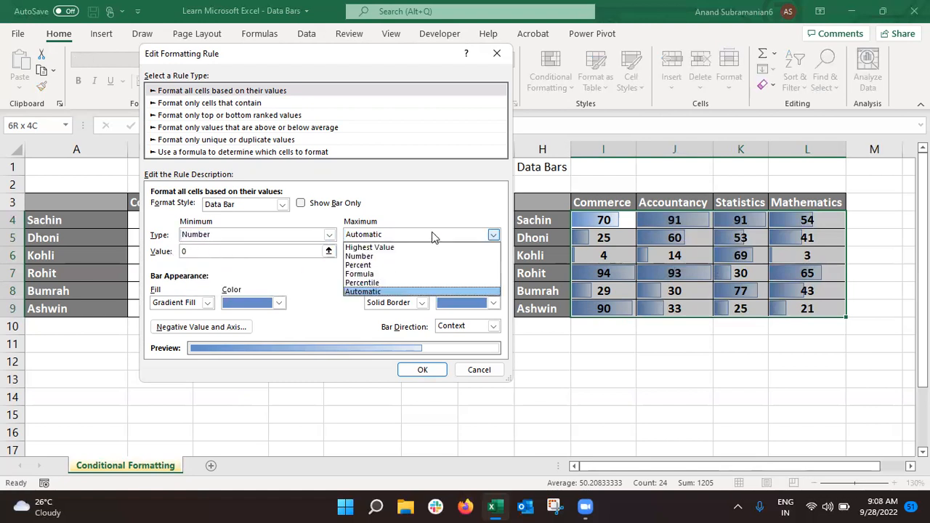
left_click(390, 257)
left_click(384, 251)
key("BackSpace")
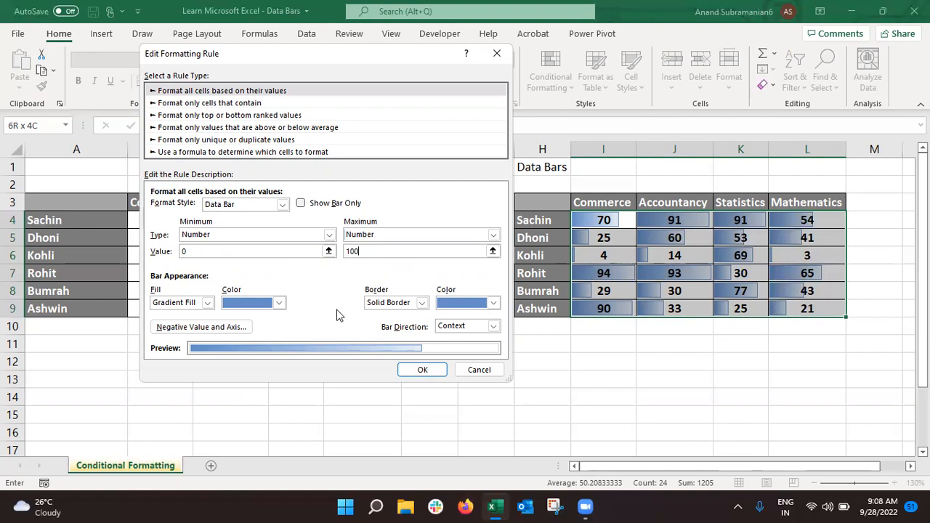
left_click(204, 303)
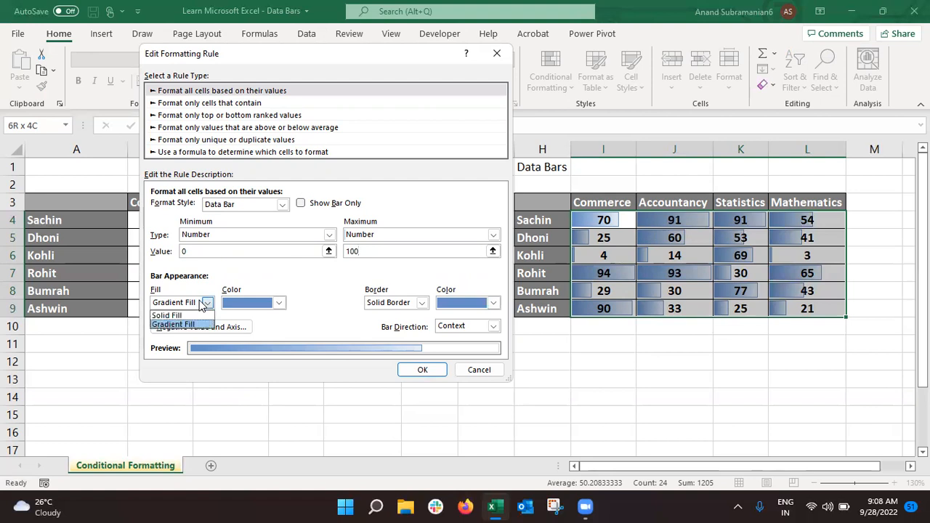
left_click(314, 313)
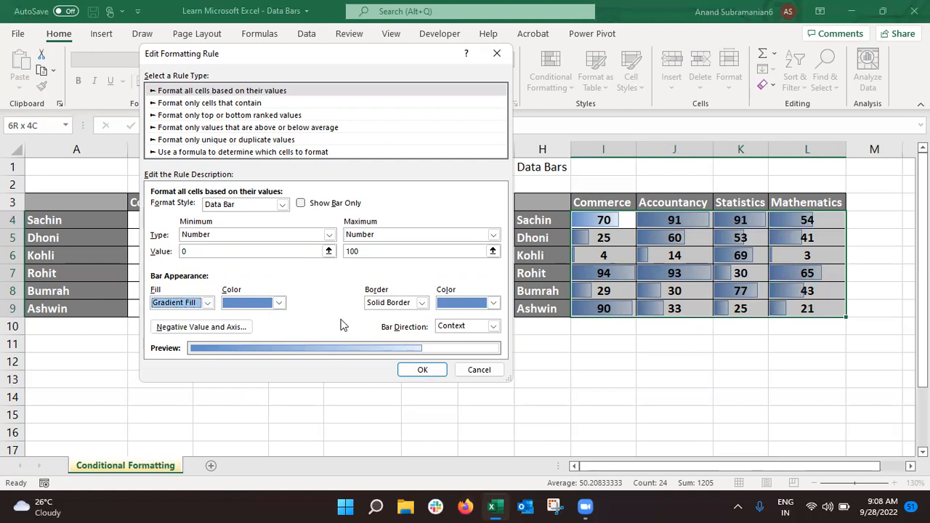
left_click(411, 304)
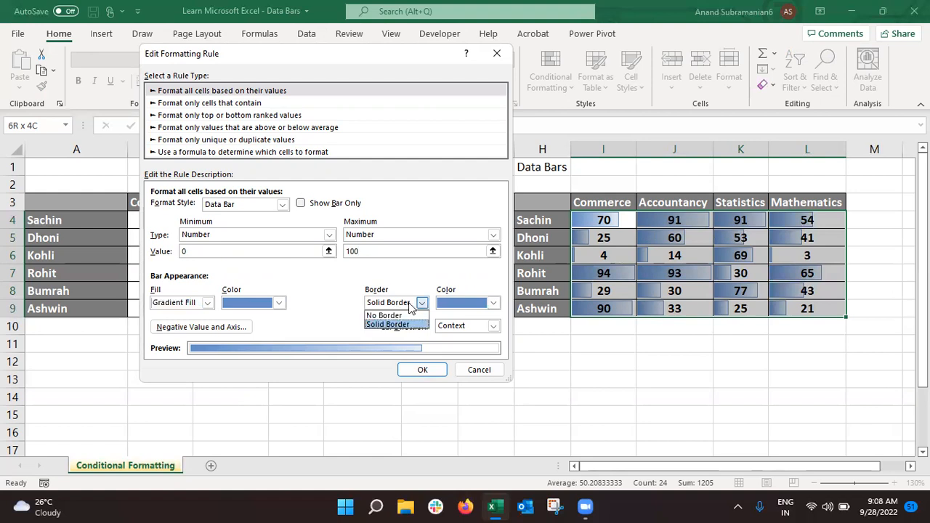
left_click(328, 285)
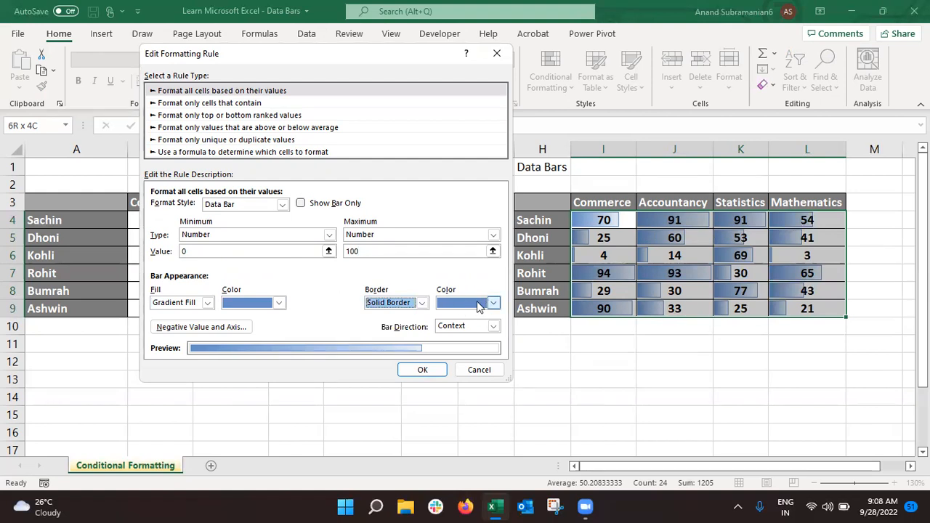
- Try the Cell midpoint axis position for negative bars and return it to Automatic
left_click(213, 329)
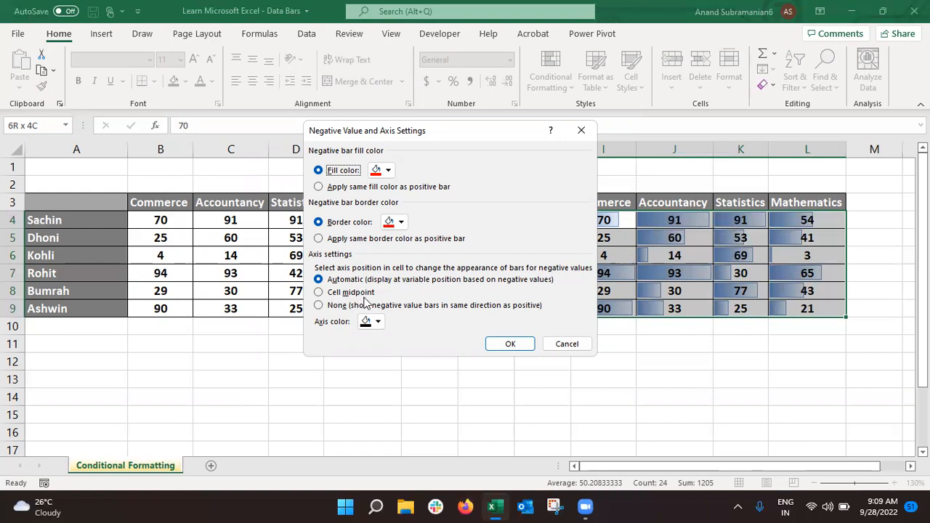
left_click(337, 295)
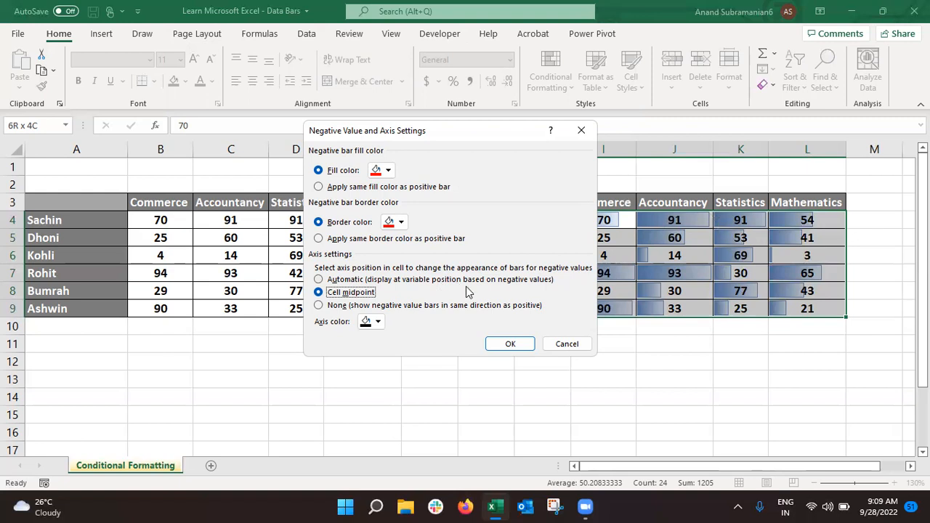
left_click(346, 281)
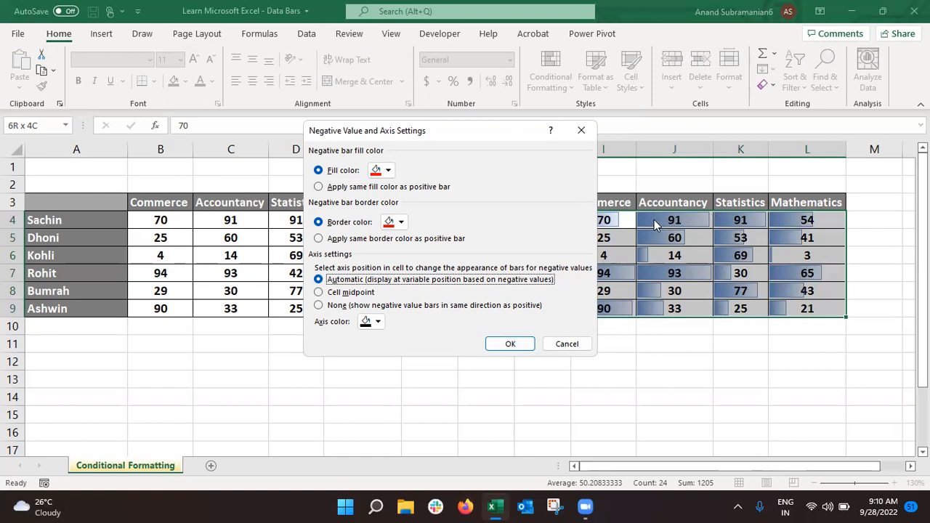
left_click(510, 344)
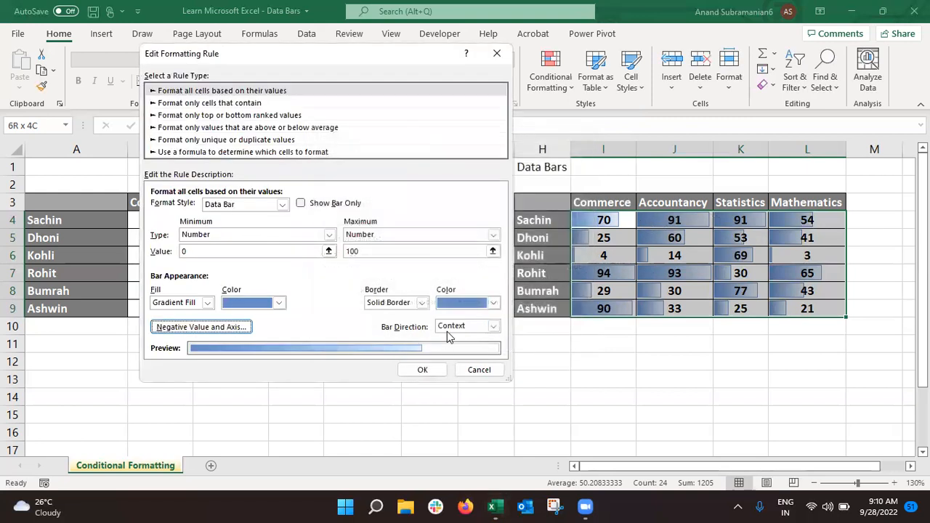
- Keep the bar direction at Context and apply the edited data bar rule to I4:L9
left_click(463, 328)
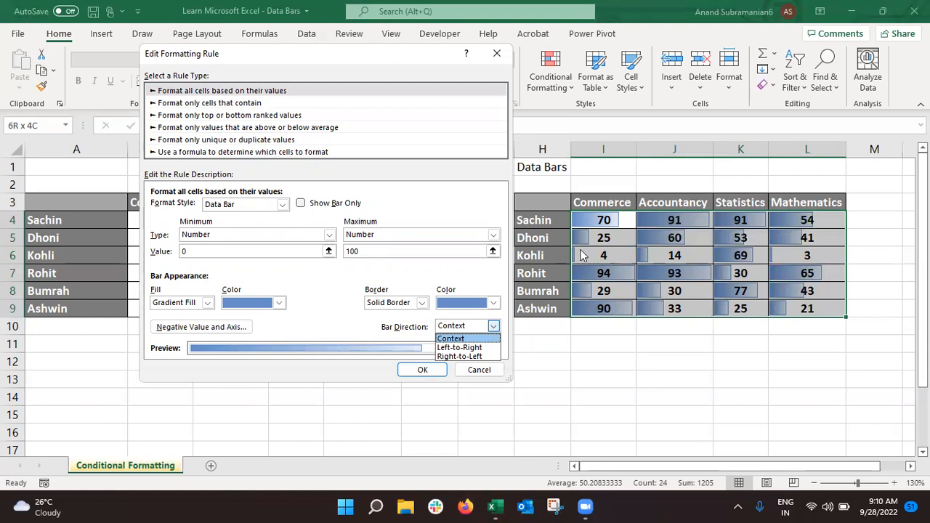
left_click(360, 361)
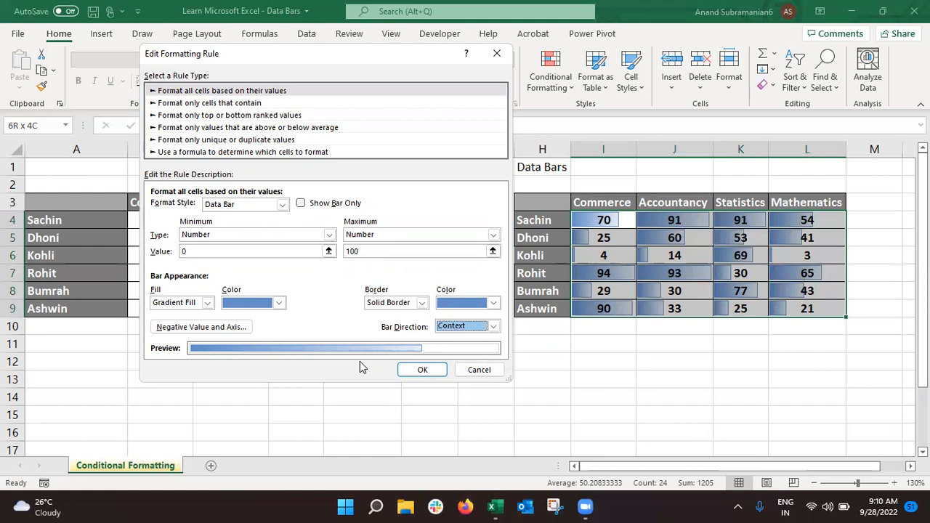
left_click(427, 372)
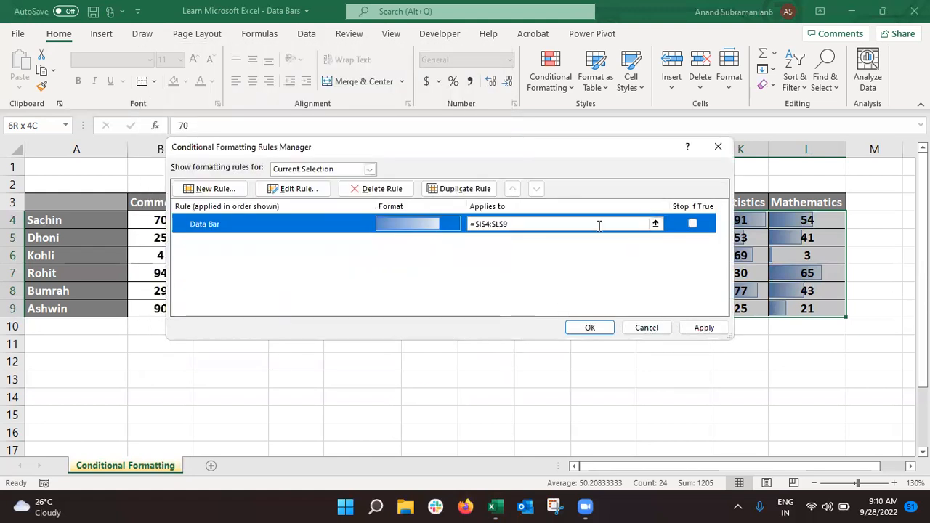
left_click(716, 328)
left_click(589, 328)
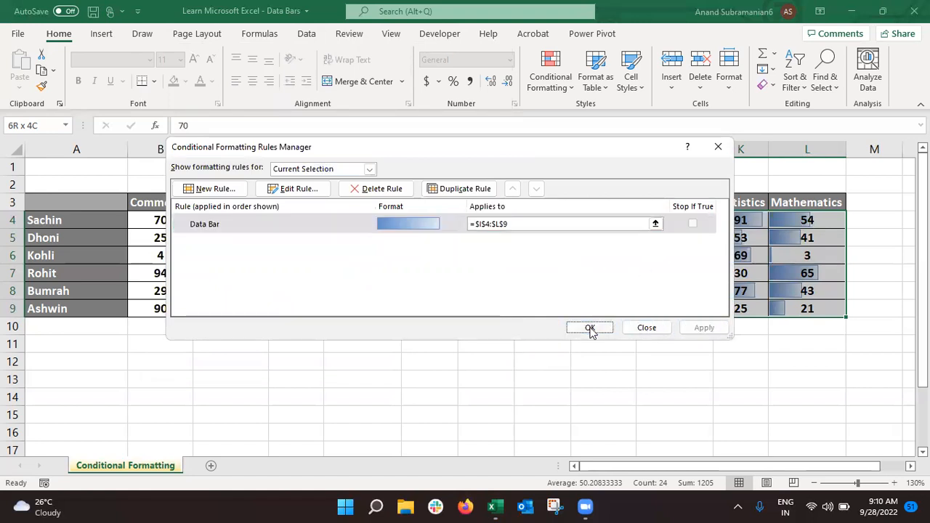
- Enter 1000 in cell L6 to test a mark above the data bar scale's maximum
left_click(595, 256)
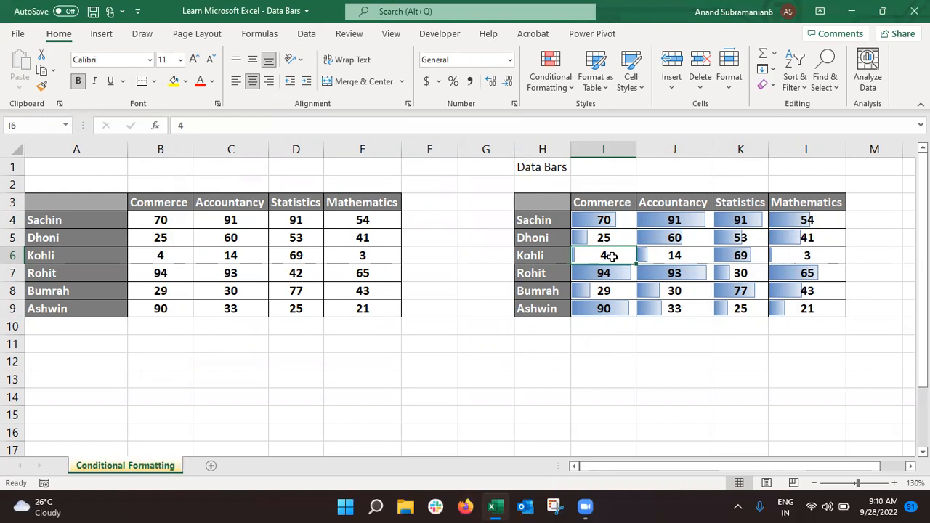
left_click(820, 256)
type("1000")
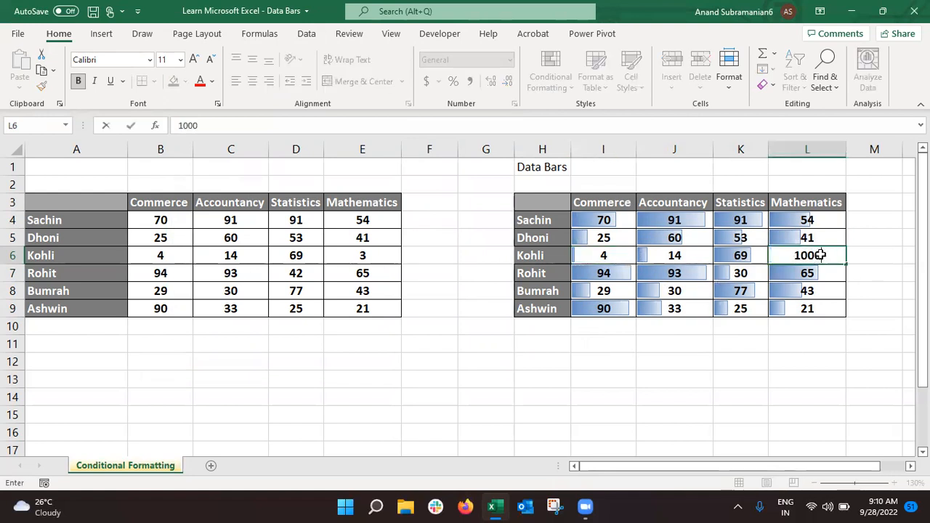
key("Return")
- Change the Mathematics mark in cell L6 to 100
left_click(821, 255)
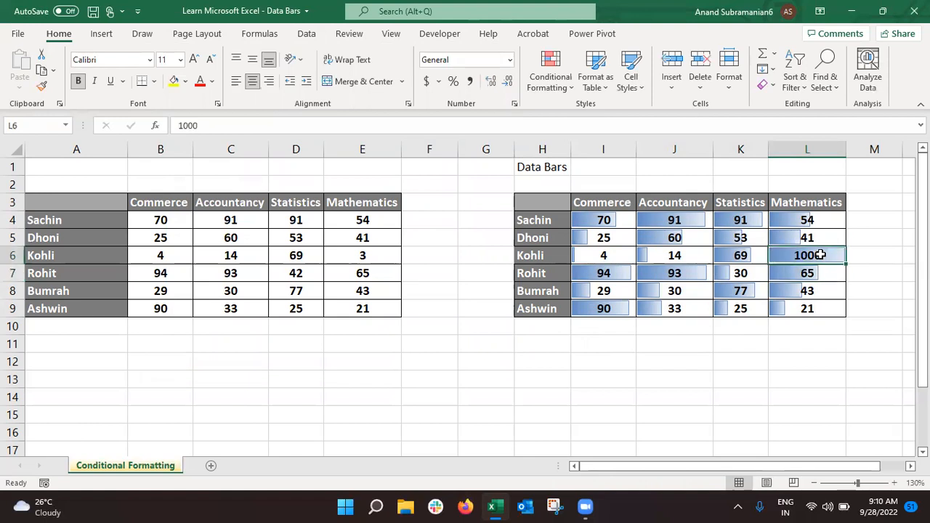
key("F2")
key("BackSpace")
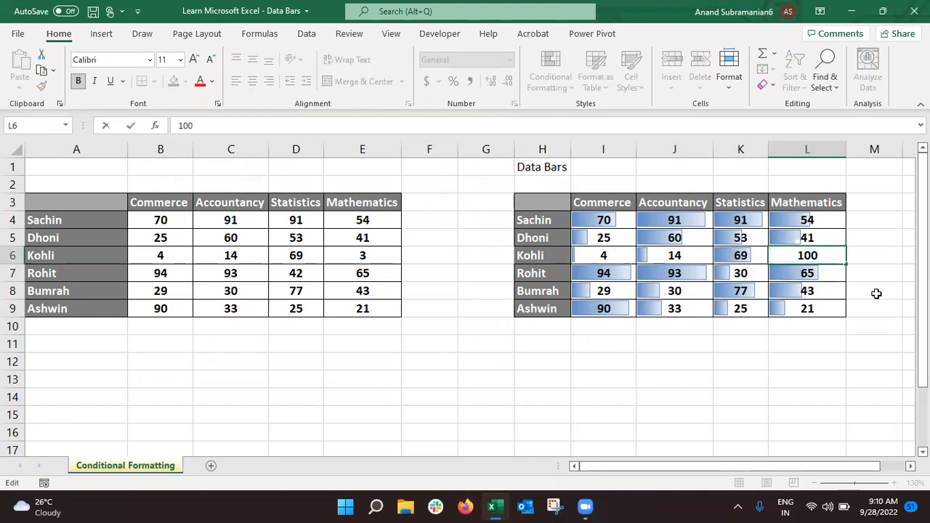
key("Return")
key("Up")
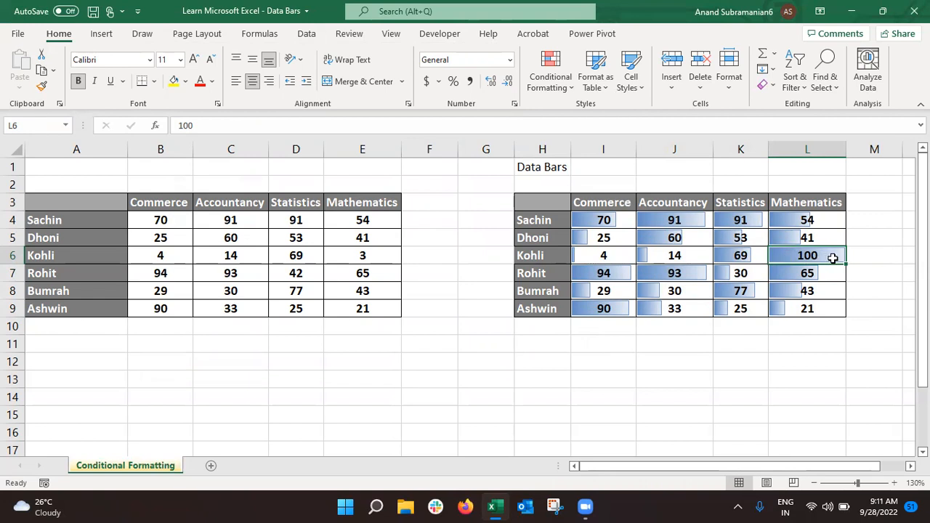
- Set the Commerce mark in cell I6 to -10 to test a negative value against the data bars
left_click(604, 257)
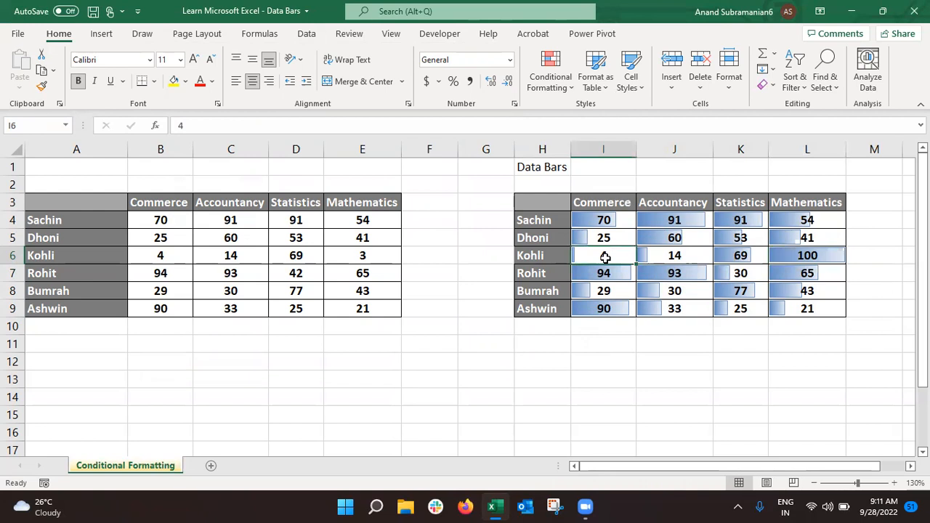
type("-10")
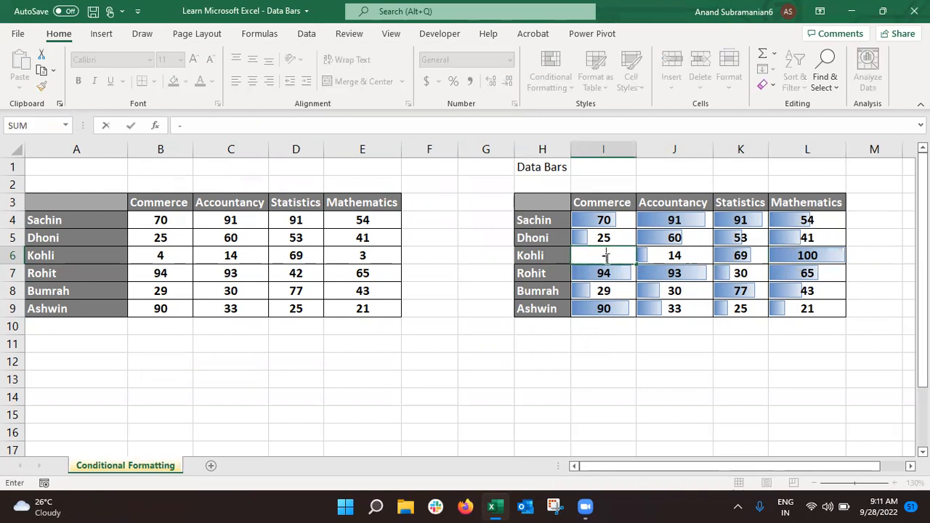
key("Return")
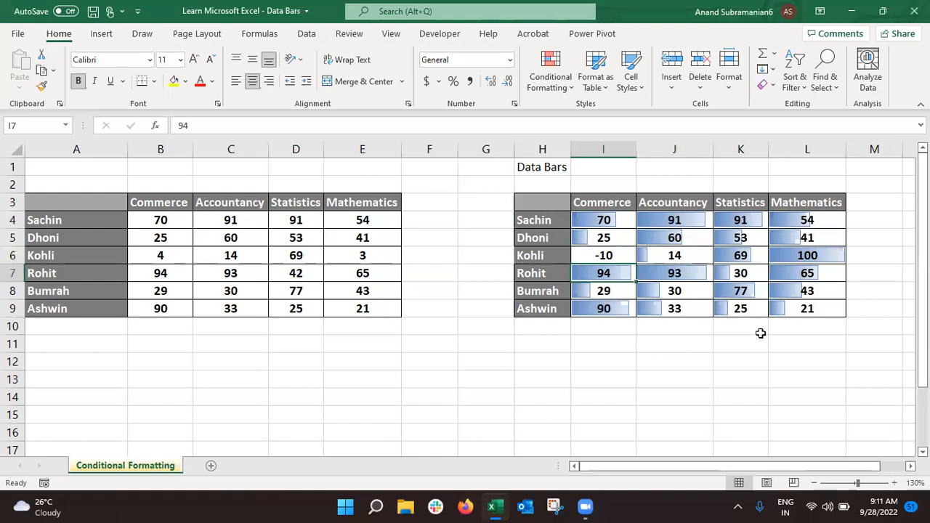
left_click(605, 257)
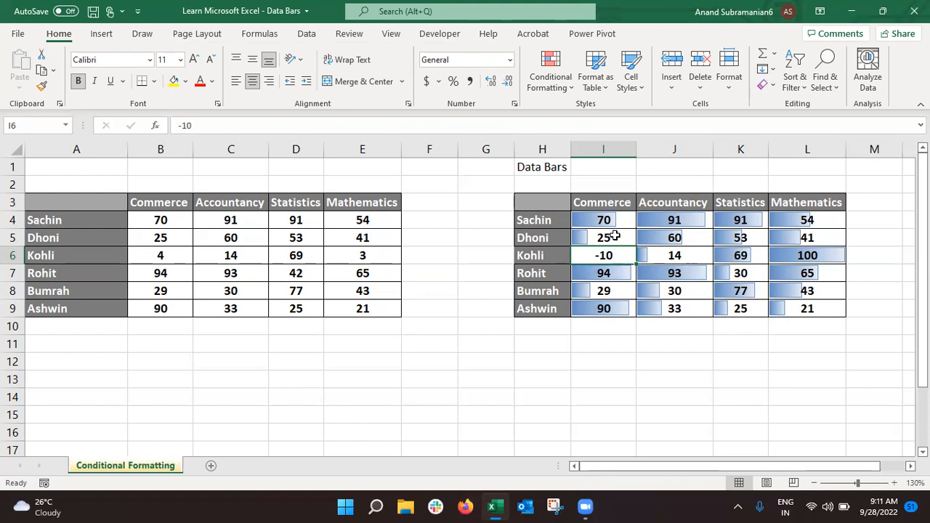
- Lower the Number minimum of the I4:L9 data bar rule to a negative value and apply the edited rule
left_click(598, 221)
key("ctrl+shift+Right")
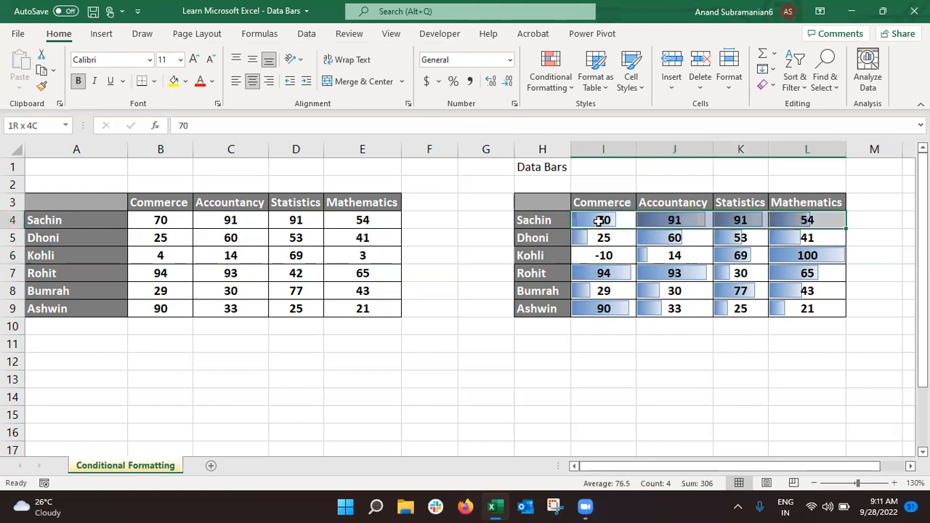
key("ctrl+shift+Down")
left_click(546, 87)
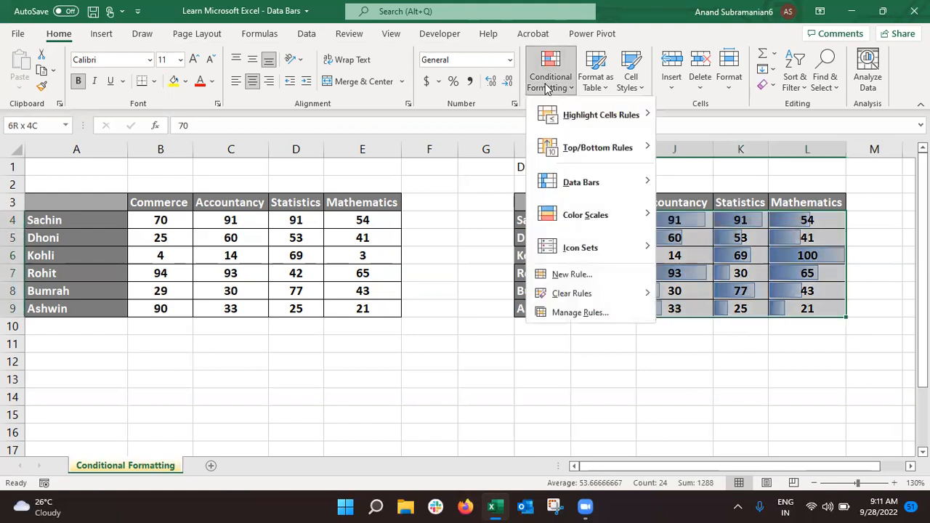
left_click(601, 314)
double_click(322, 224)
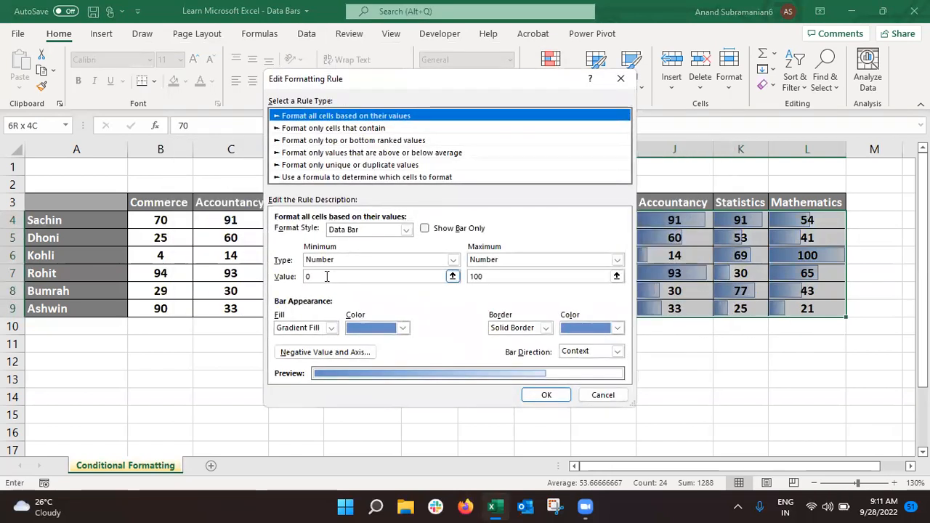
left_click(327, 276)
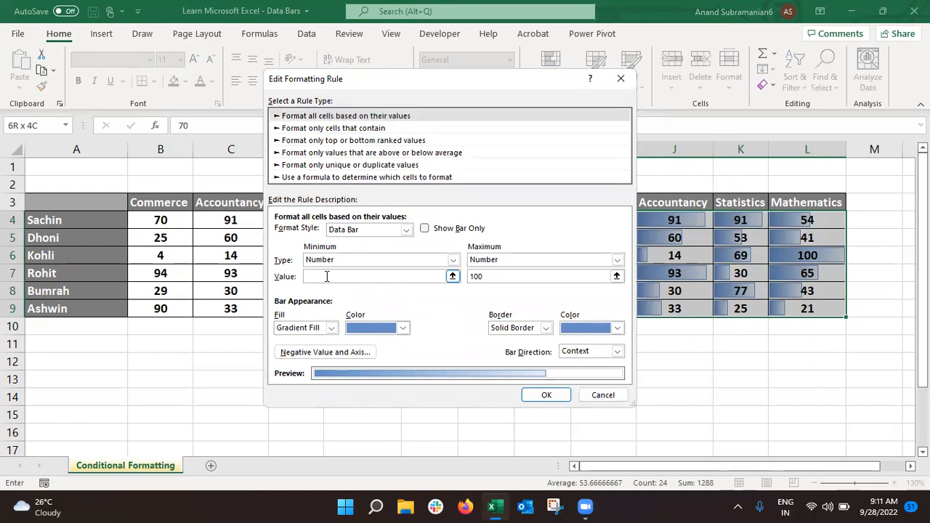
type("-1")
left_click(550, 396)
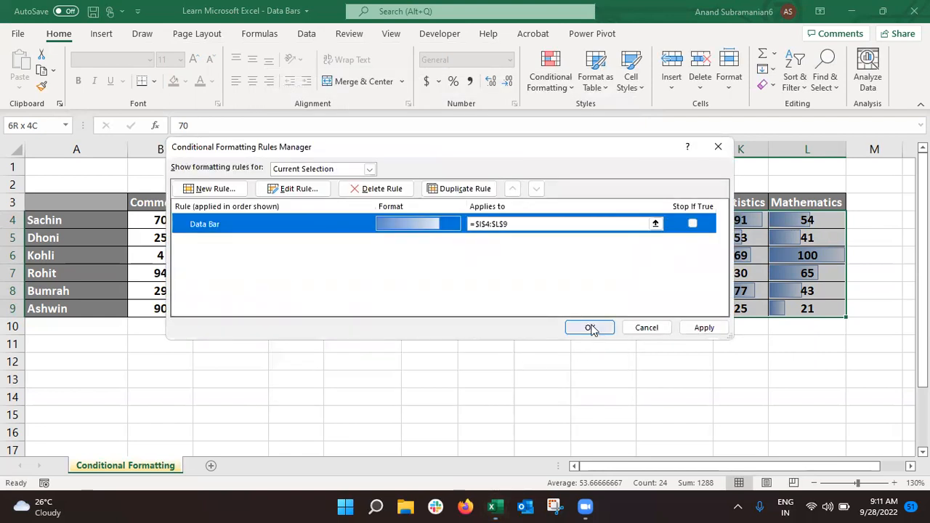
left_click(591, 328)
left_click(612, 255)
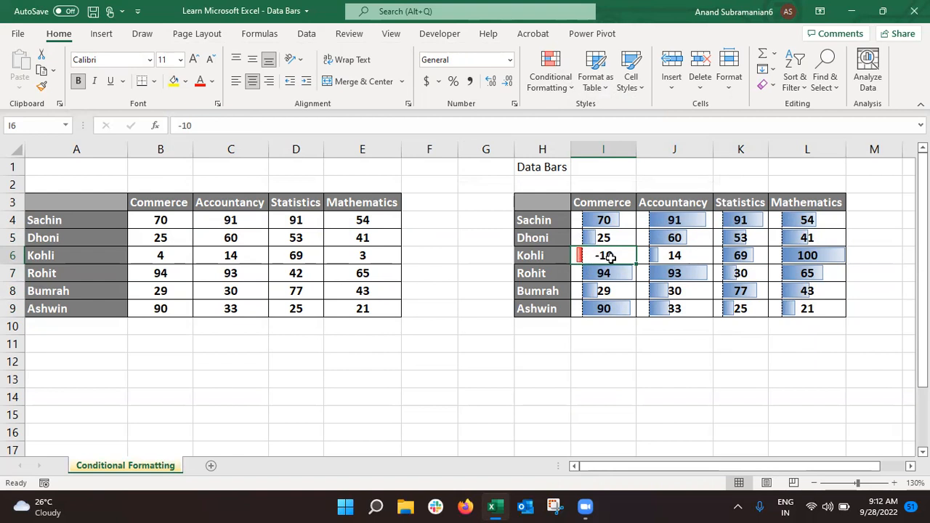
- Clear the conditional formatting rules from the marks in I4:L9
left_click(604, 222)
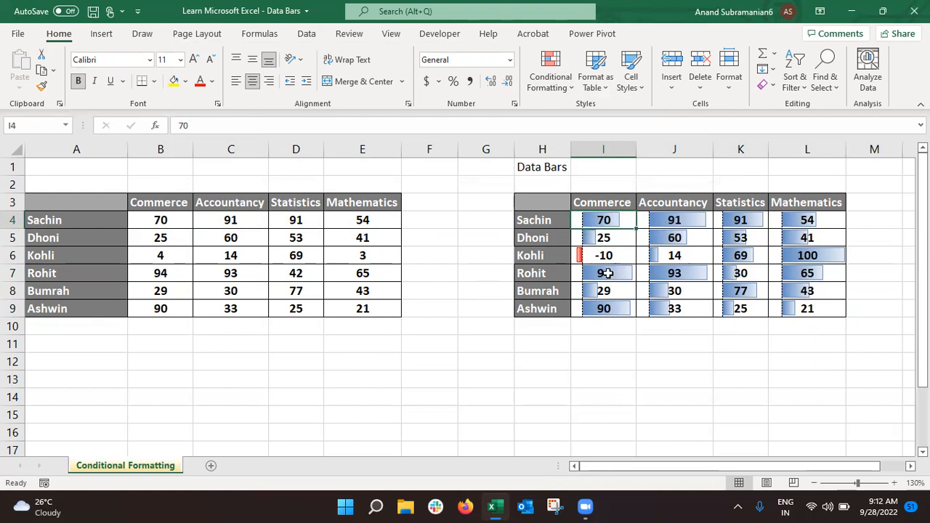
left_click(555, 224)
key("Right")
key("ctrl+shift+Right")
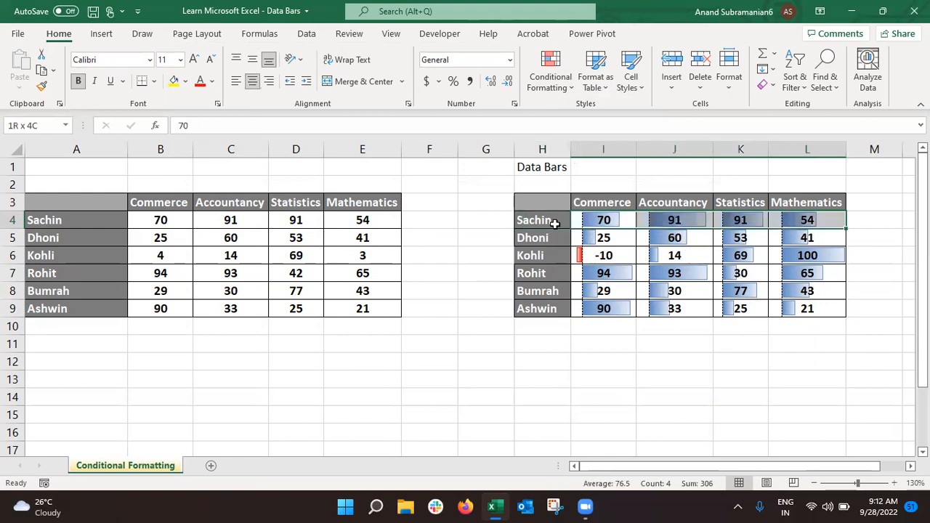
key("ctrl+shift+Down")
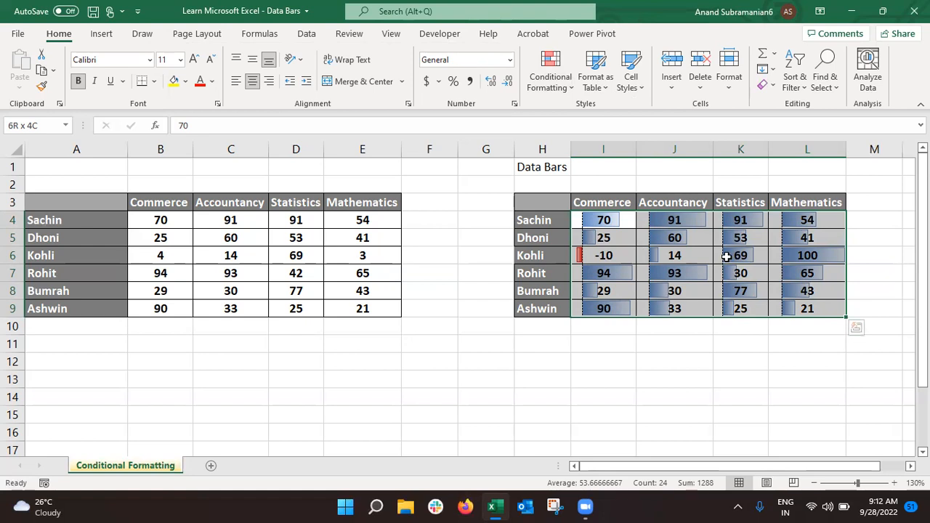
left_click(551, 86)
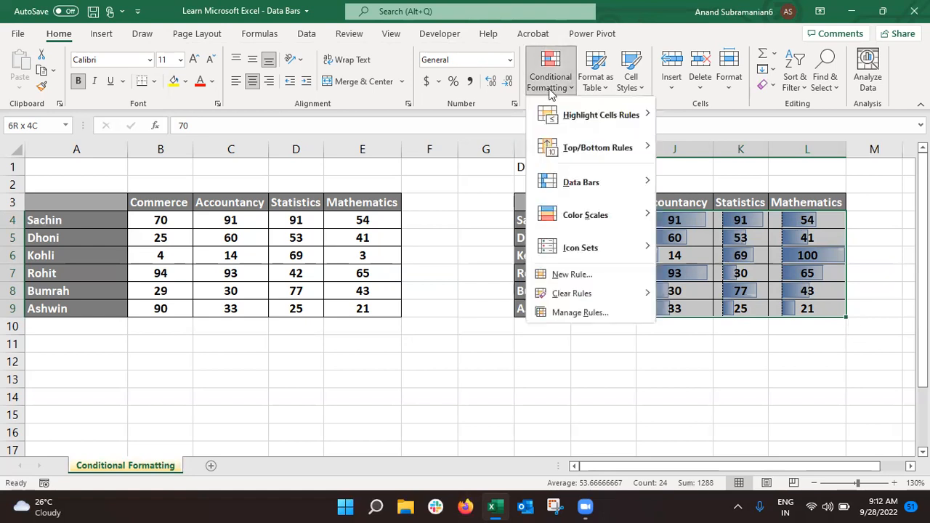
mouse_move(593, 294)
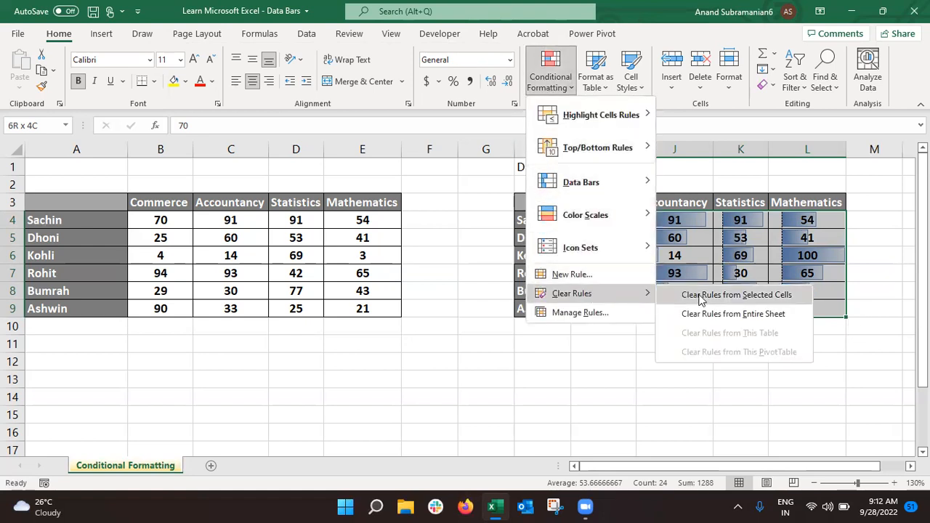
left_click(728, 296)
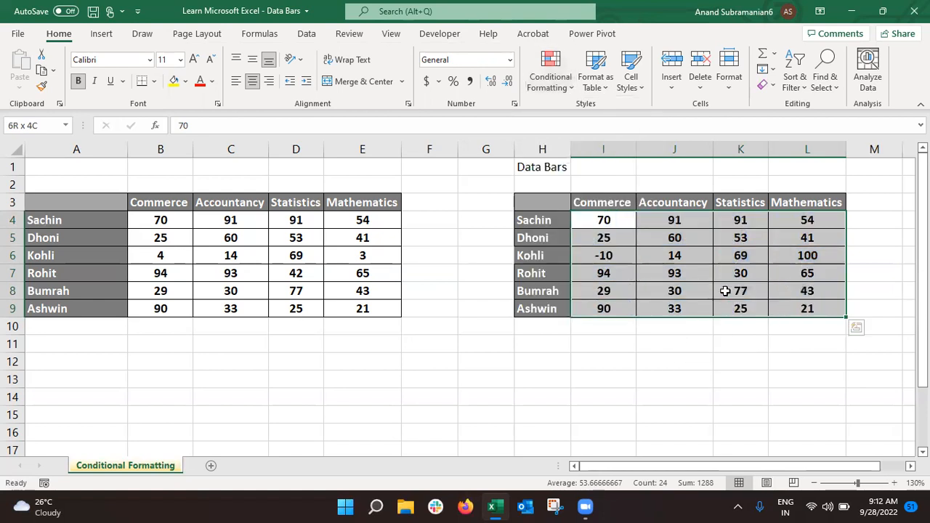
- Apply blue gradient fill data bars to the first student's marks only, in I4:L4
key("Down")
key("Up")
key("Down")
key("Up")
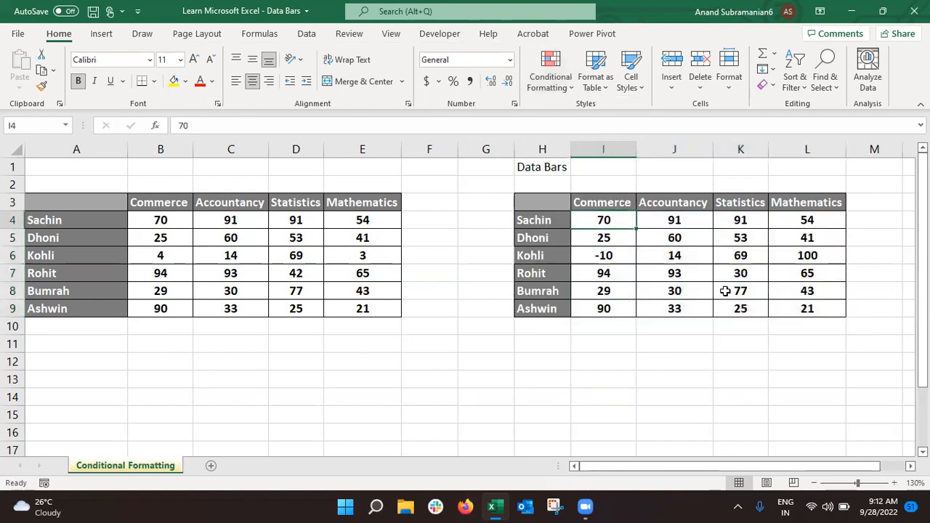
key("ctrl+shift+Right")
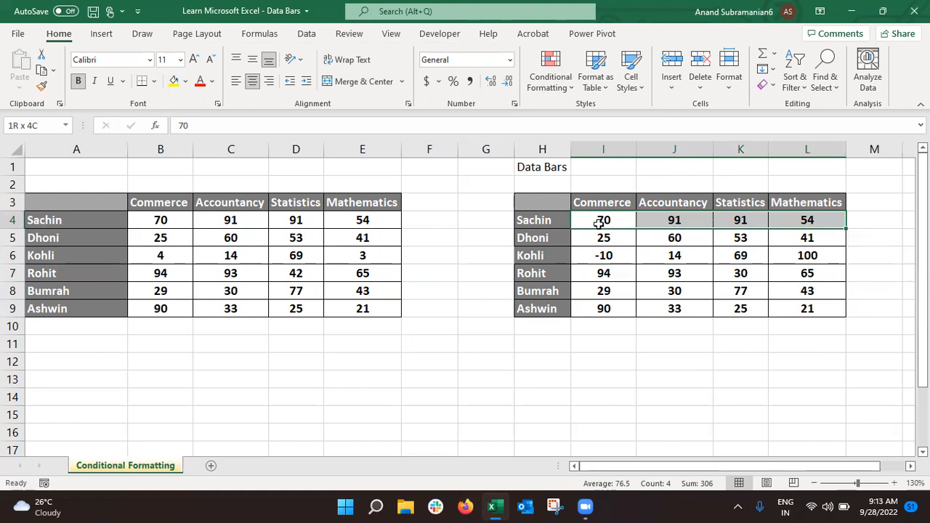
left_click(551, 78)
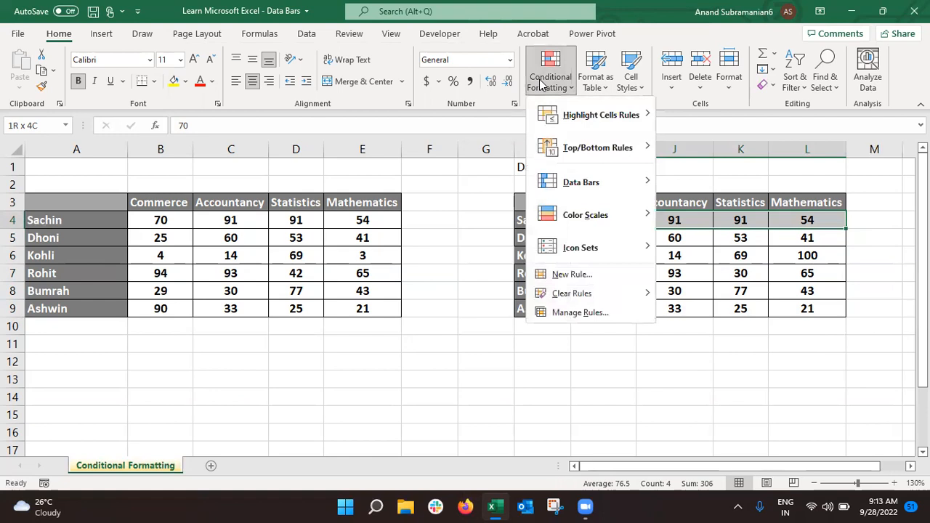
mouse_move(615, 179)
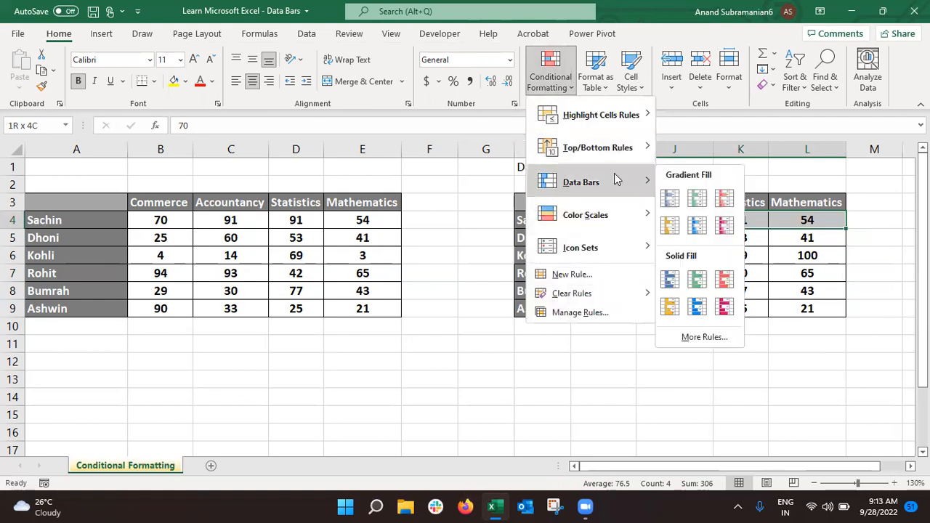
left_click(673, 200)
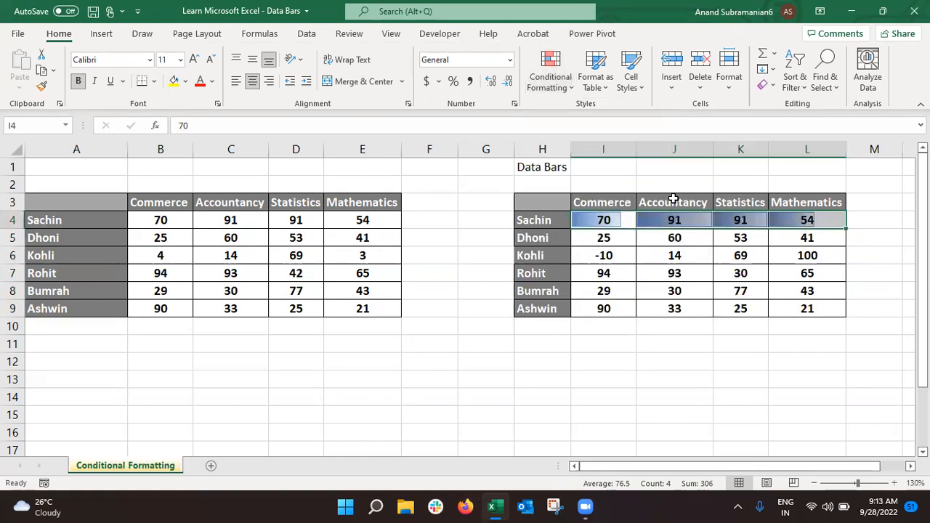
- Apply green gradient fill data bars to the second student's marks in I5:L5
key("Down")
key("ctrl+shift+Right")
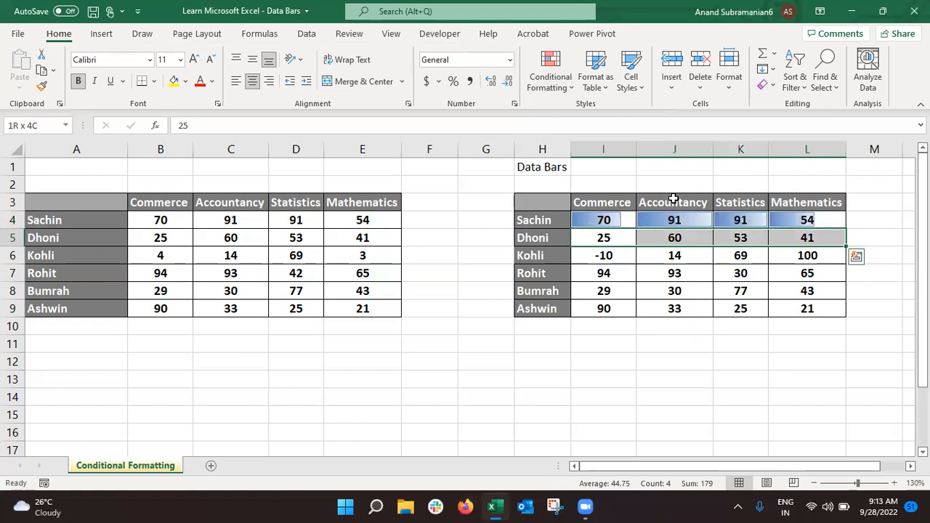
left_click(550, 77)
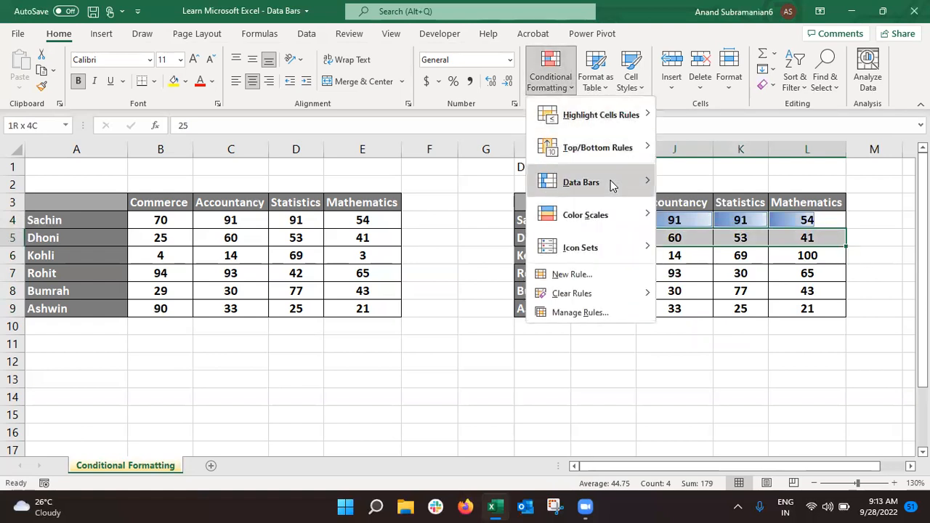
mouse_move(611, 185)
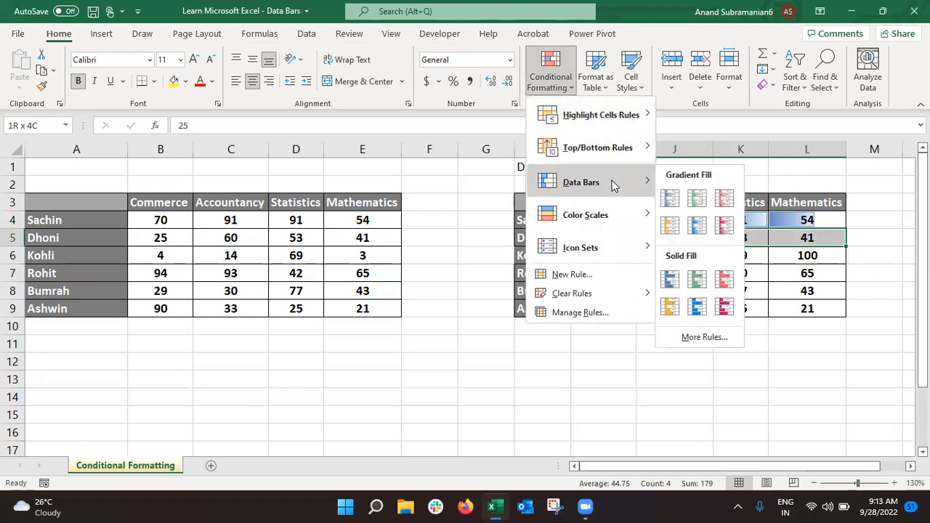
left_click(696, 207)
- Apply red gradient fill data bars to the third student's marks in I6:L6
key("Down")
key("ctrl+shift+Right")
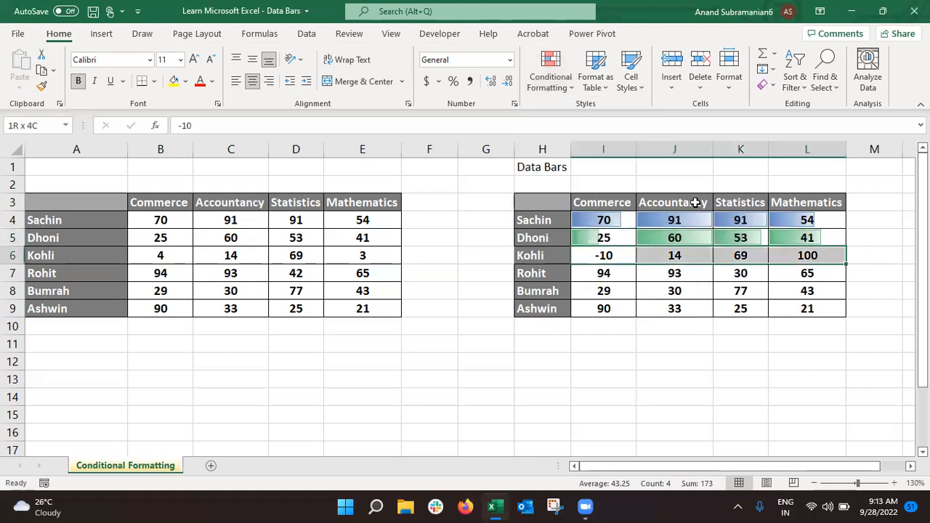
left_click(547, 86)
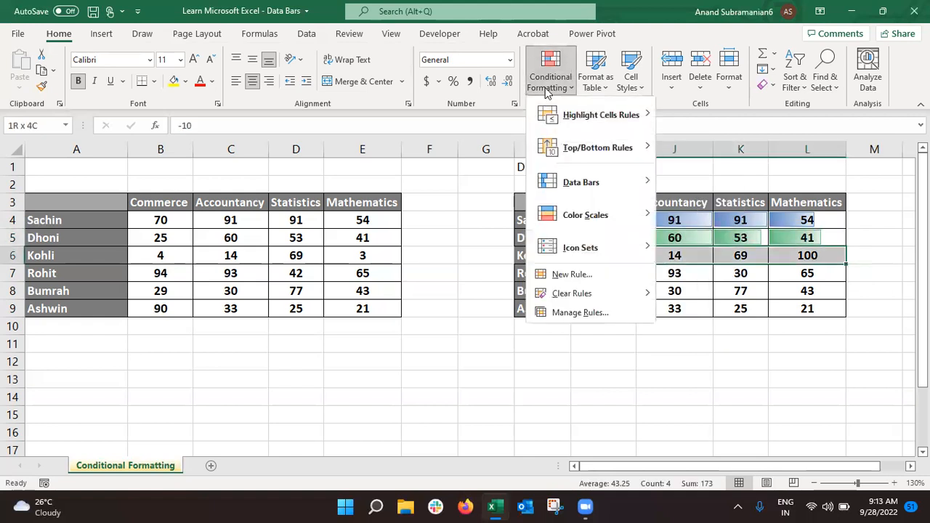
mouse_move(592, 192)
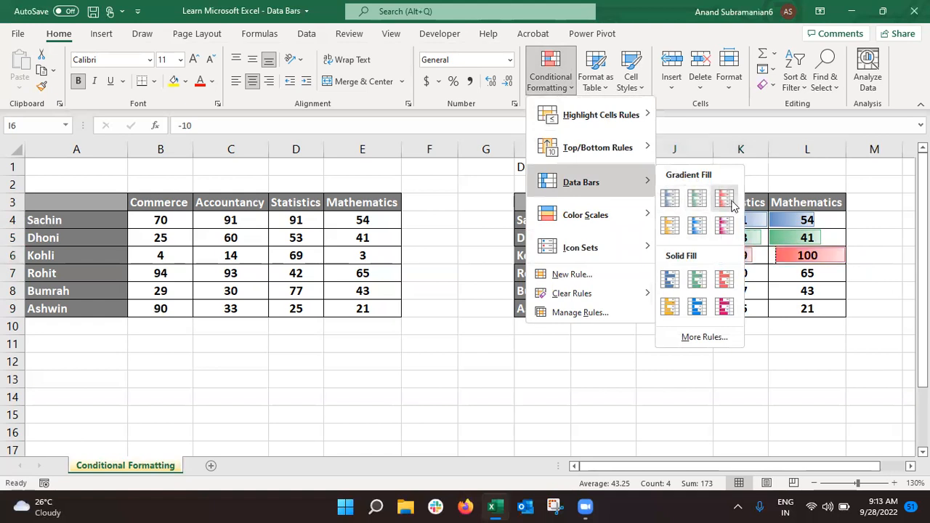
left_click(730, 202)
- Apply orange gradient fill data bars to the fourth student's marks in I7:L7
key("Down")
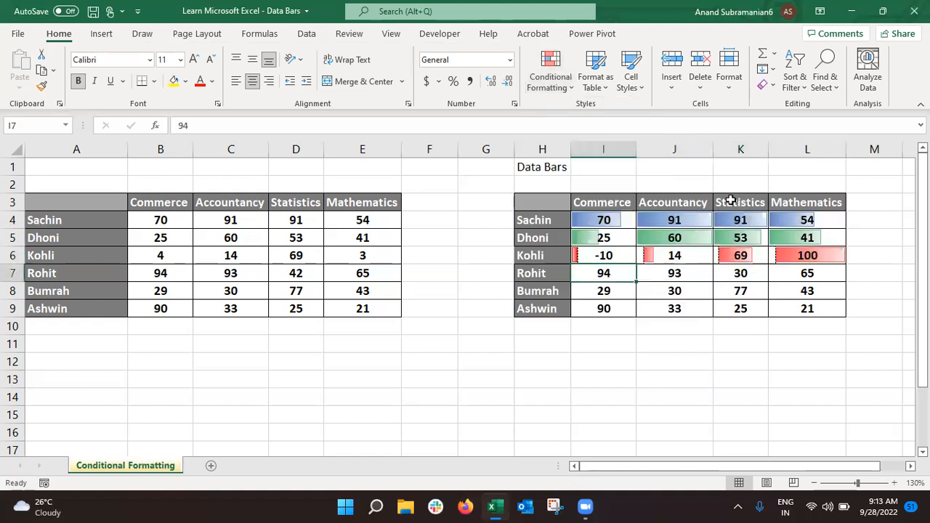
key("ctrl+shift+Right")
left_click(556, 86)
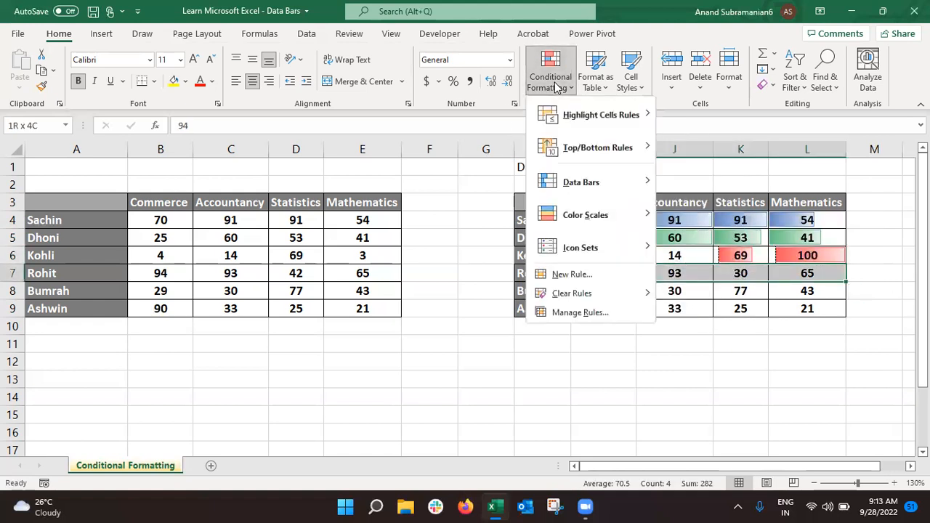
mouse_move(596, 186)
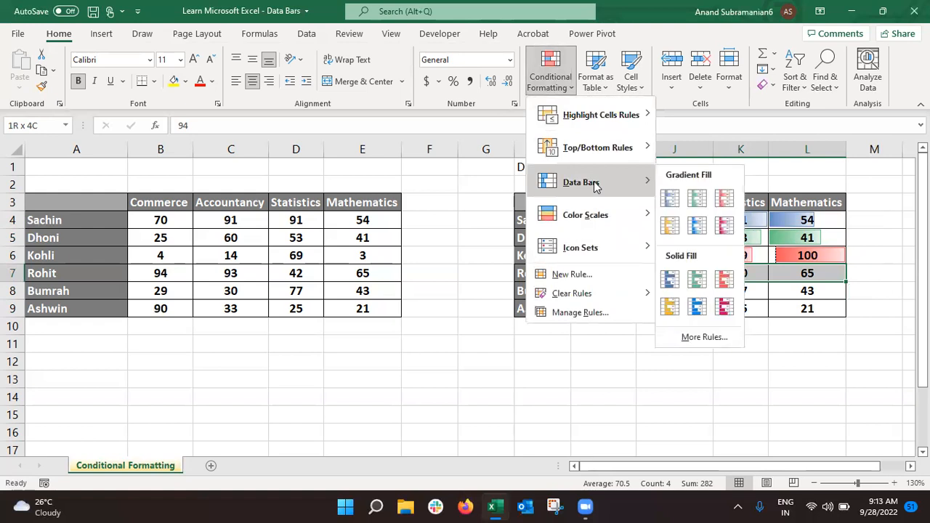
left_click(670, 226)
- Apply light blue gradient fill data bars to the fifth student's marks in I8:L8
key("Down")
key("ctrl+shift+Right")
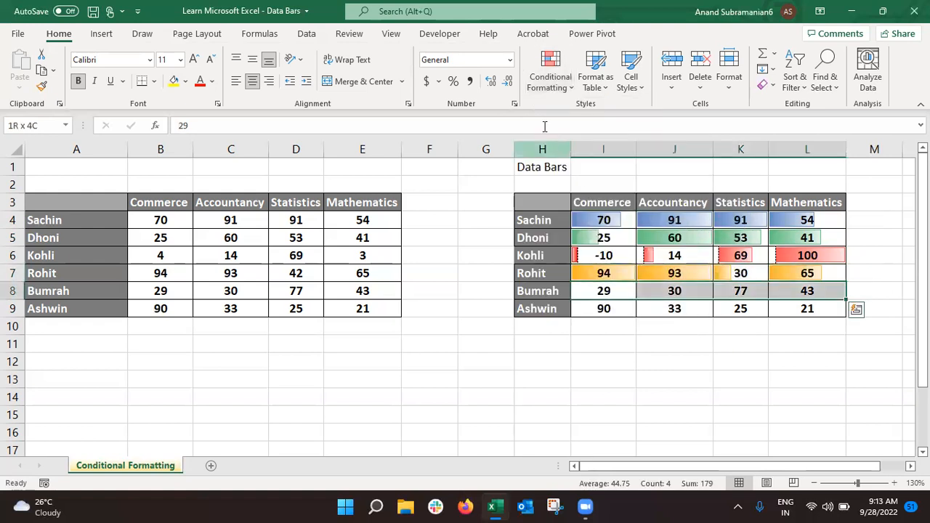
left_click(557, 83)
mouse_move(613, 178)
left_click(700, 230)
- Apply purple gradient fill data bars to the sixth student's marks in I9:L9
key("Down")
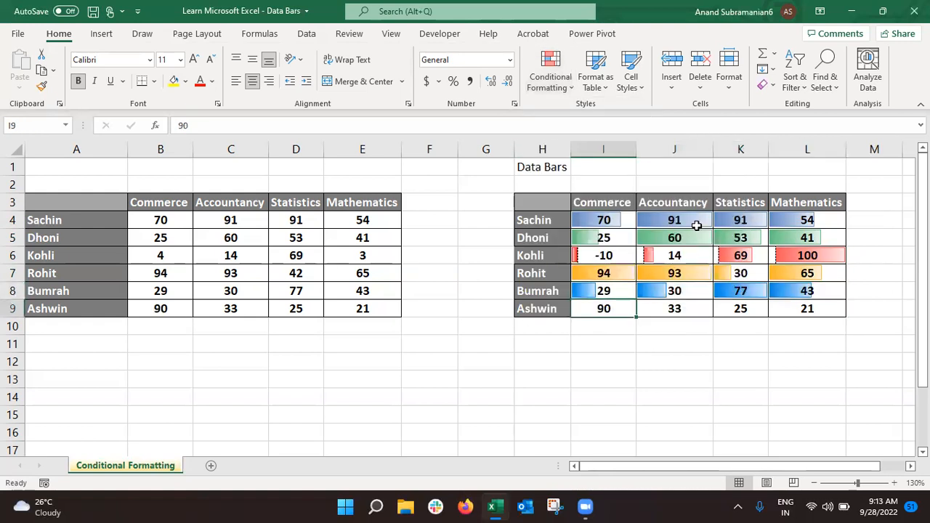
key("ctrl+shift+Right")
left_click(552, 84)
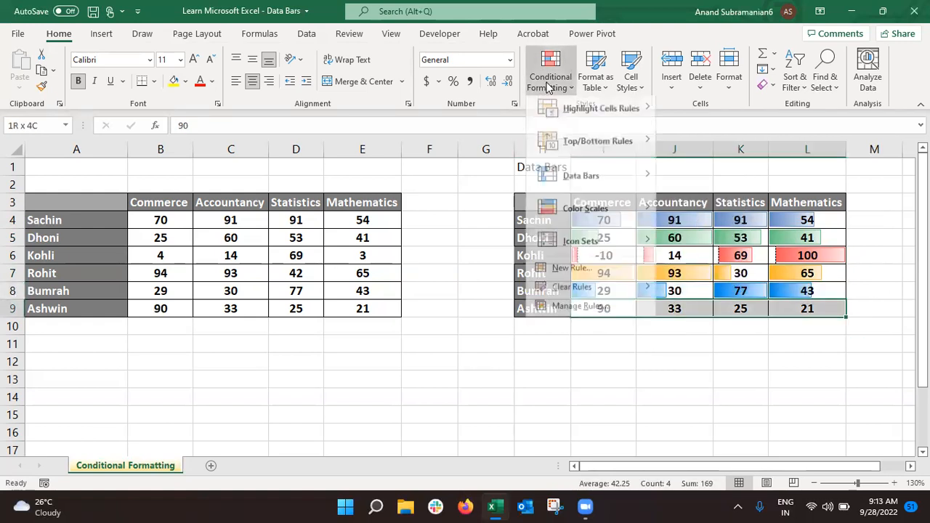
mouse_move(611, 190)
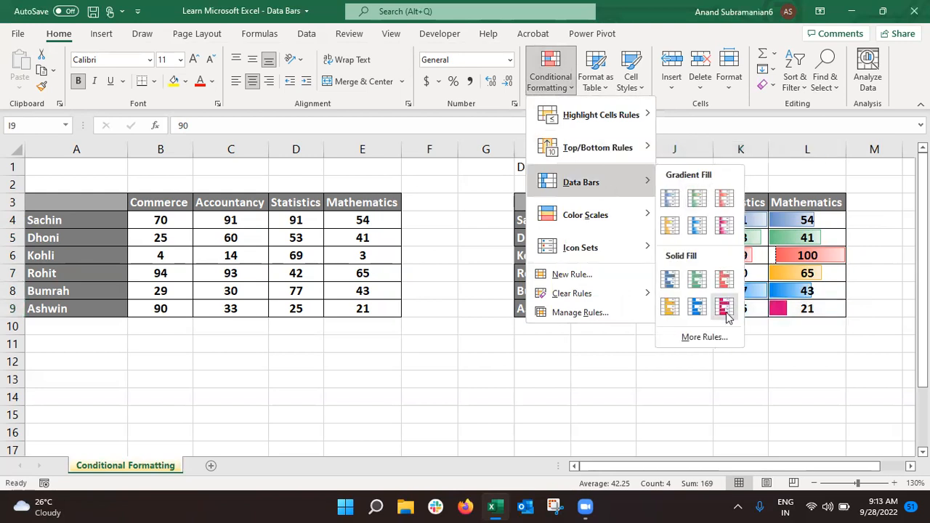
left_click(725, 227)
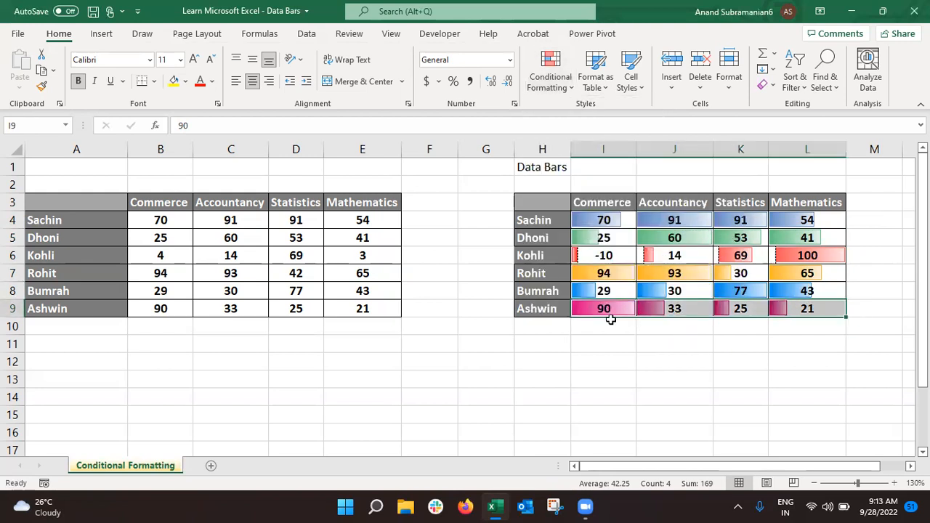
- Examine how the data bars scale within individual student rows, from the last row up to the Commerce marks of the first four
left_click(548, 309)
key("Right")
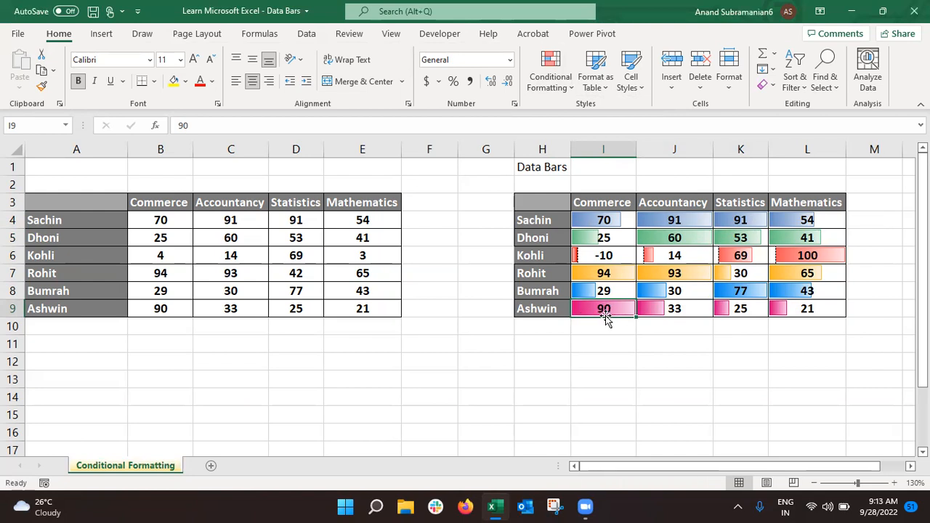
left_click(812, 309)
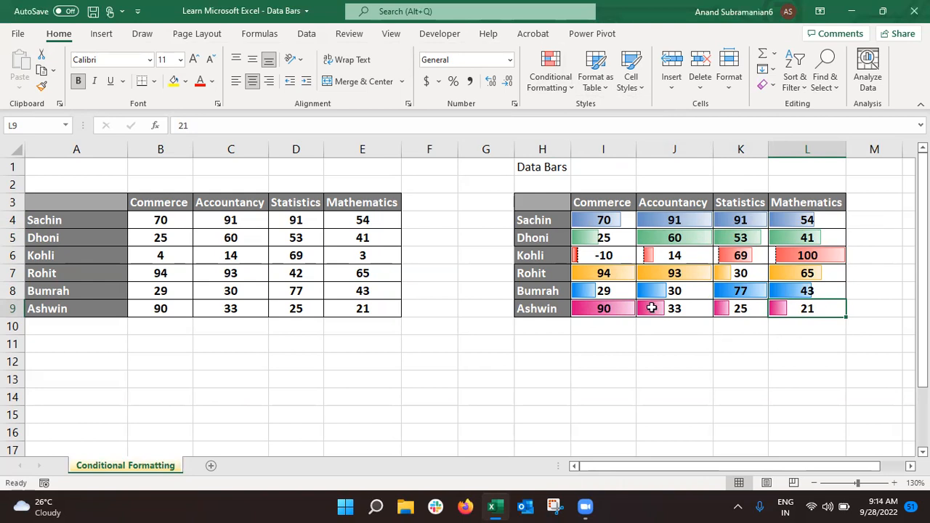
left_click(630, 221)
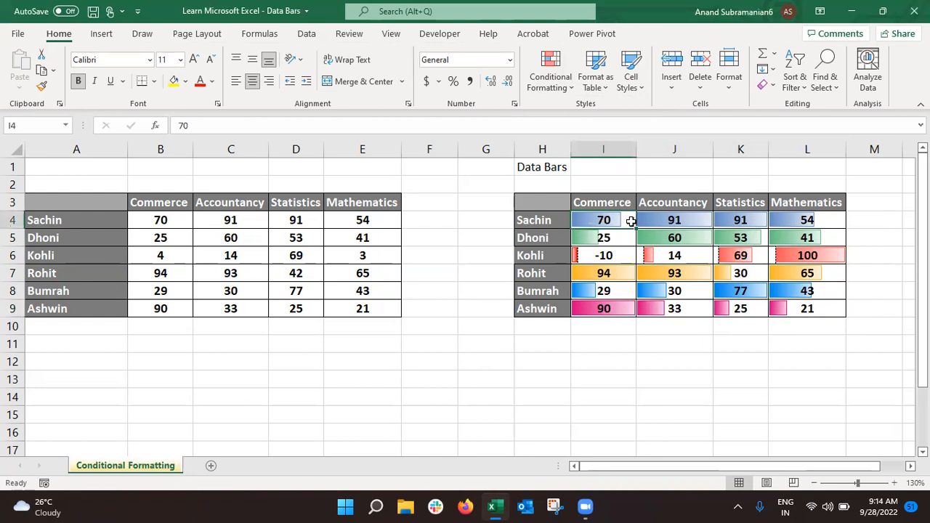
key("Down")
key("Down")
key("Down")
key("Up")
key("Up")
key("Up")
- Set the first student's Mathematics mark in L4 to -10
left_click(830, 220)
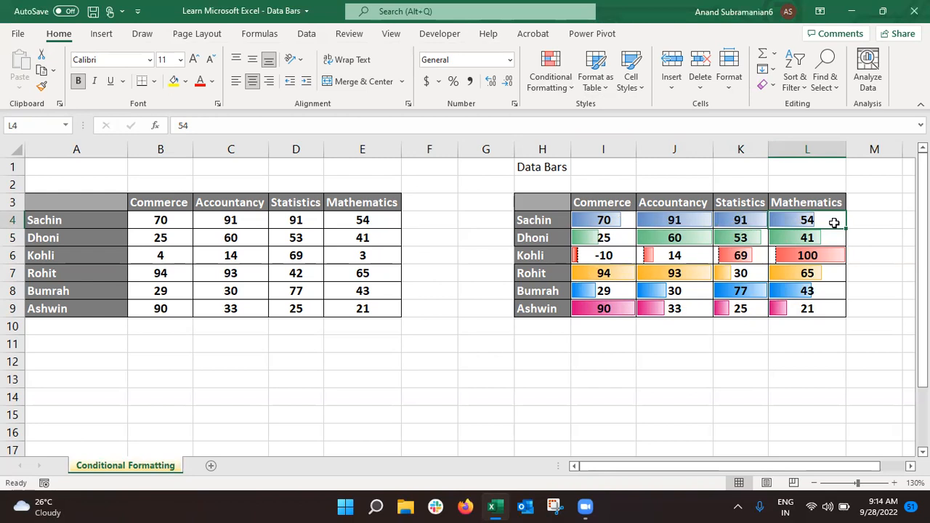
type("-10")
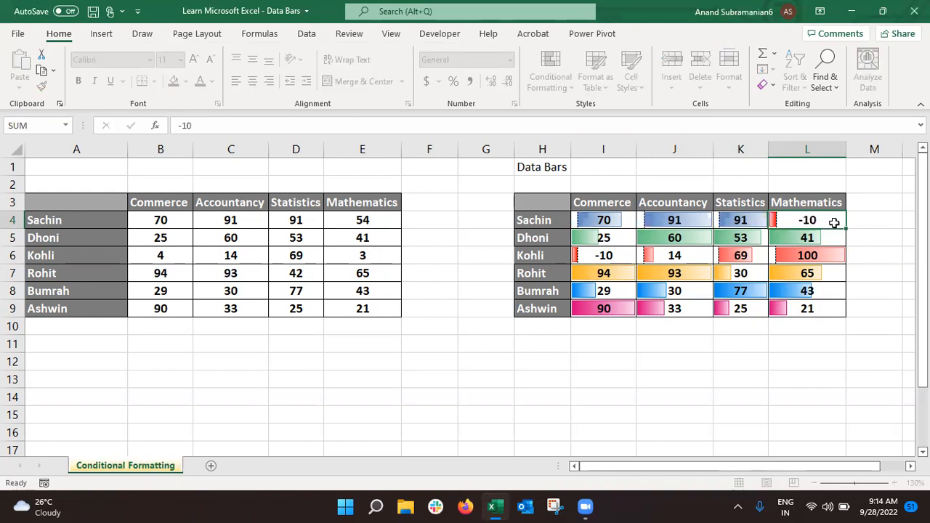
key("Return")
- Set the first student's Mathematics mark in L4 to 50
left_click(834, 223)
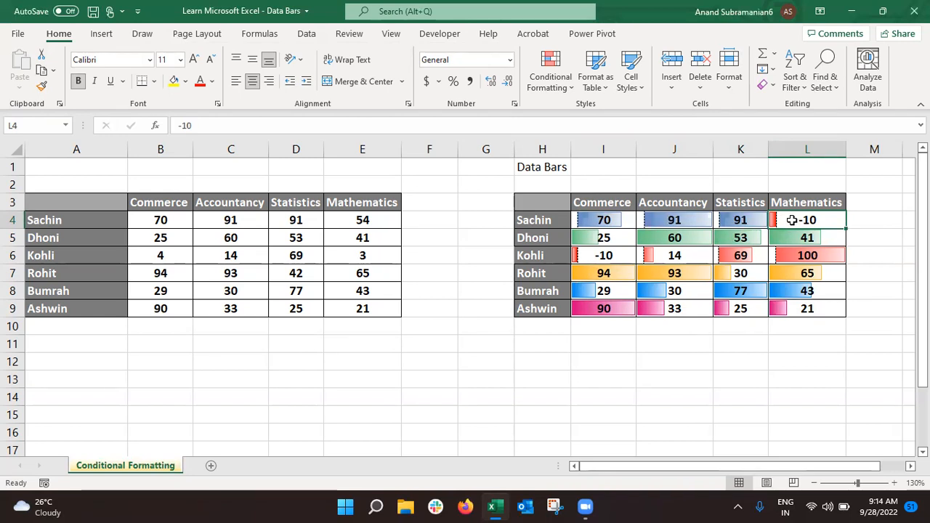
type("50")
key("Return")
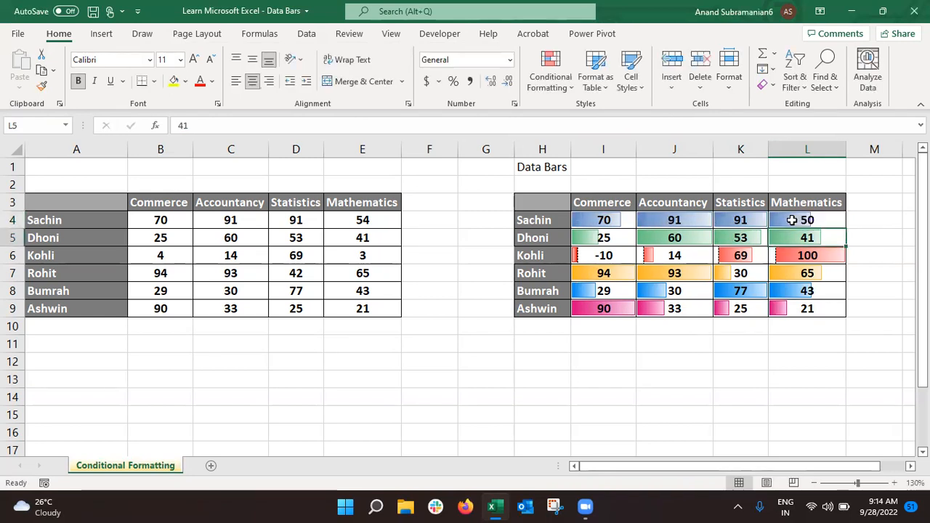
left_click(631, 219)
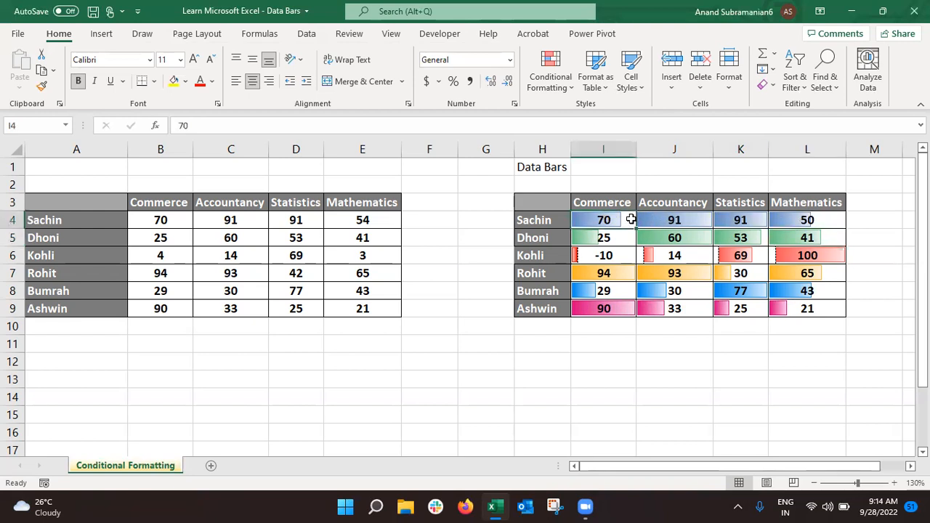
key("shift+Right")
key("shift+Right")
key("shift+Right")
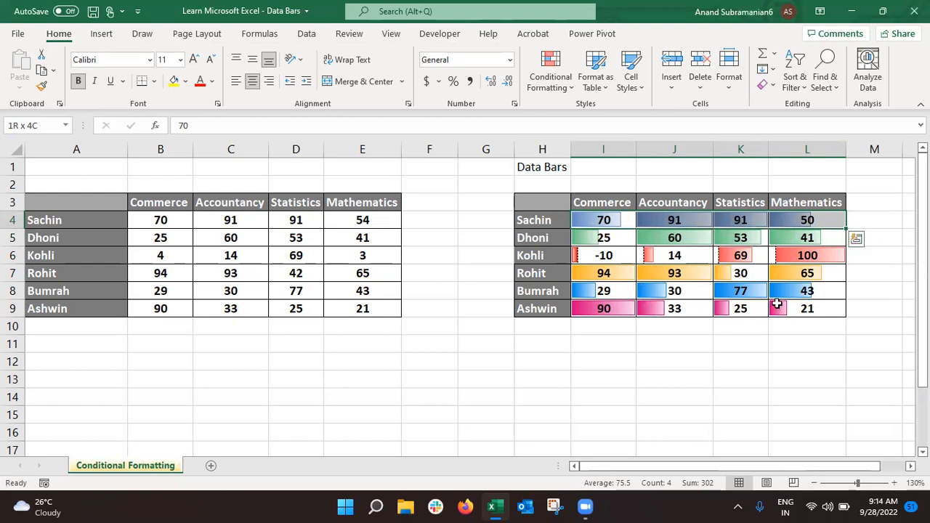
left_click(750, 326)
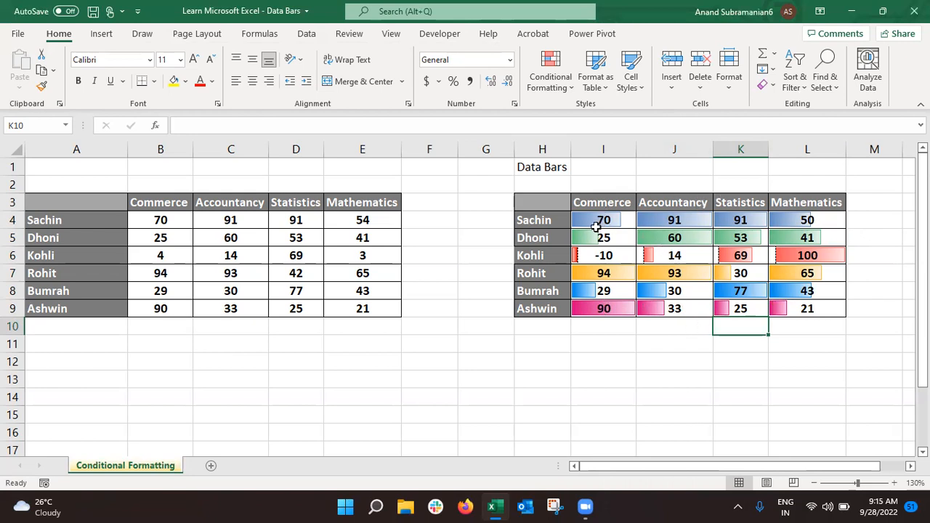
- Clear the conditional formatting rules from all students' marks in I4:L9
left_click(556, 222)
key("Right")
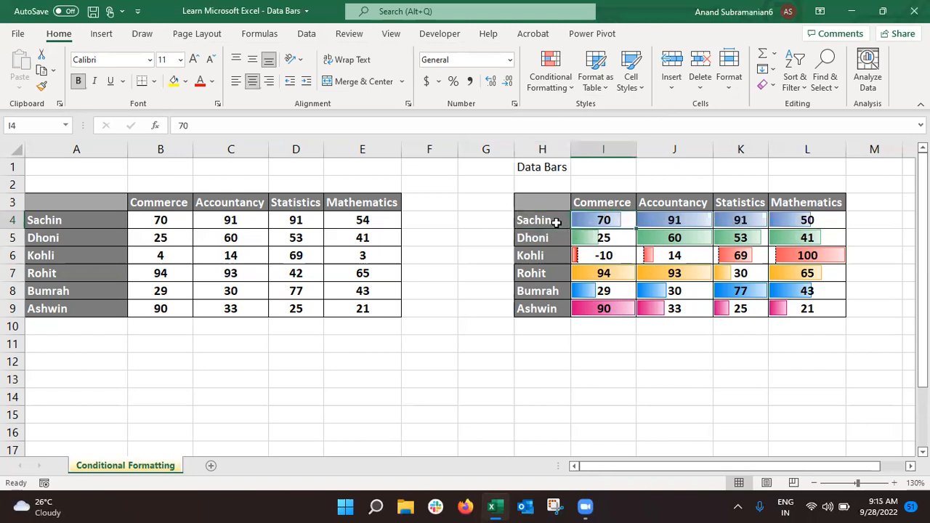
key("ctrl+shift+Right")
key("ctrl+shift+Down")
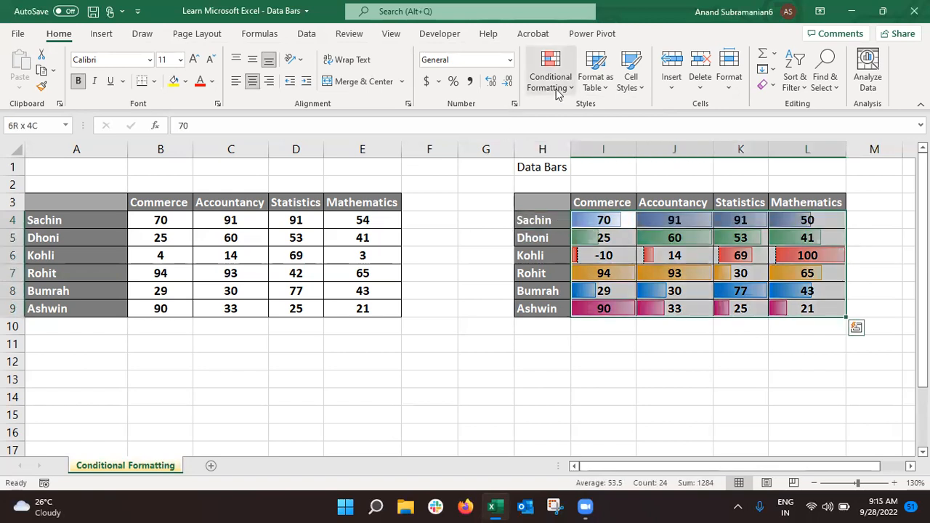
left_click(557, 93)
mouse_move(605, 293)
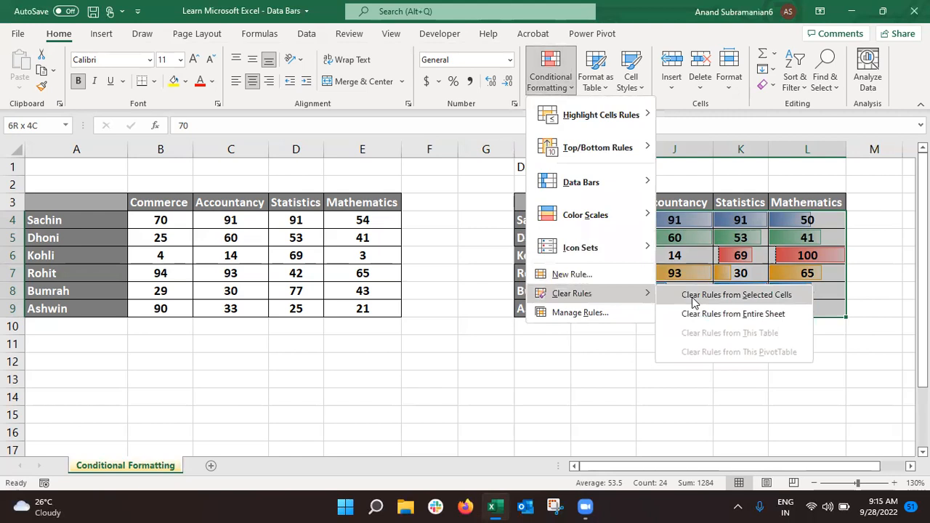
left_click(719, 300)
- Apply blue gradient fill data bars to the Commerce marks only, in I4:I9
key("Right")
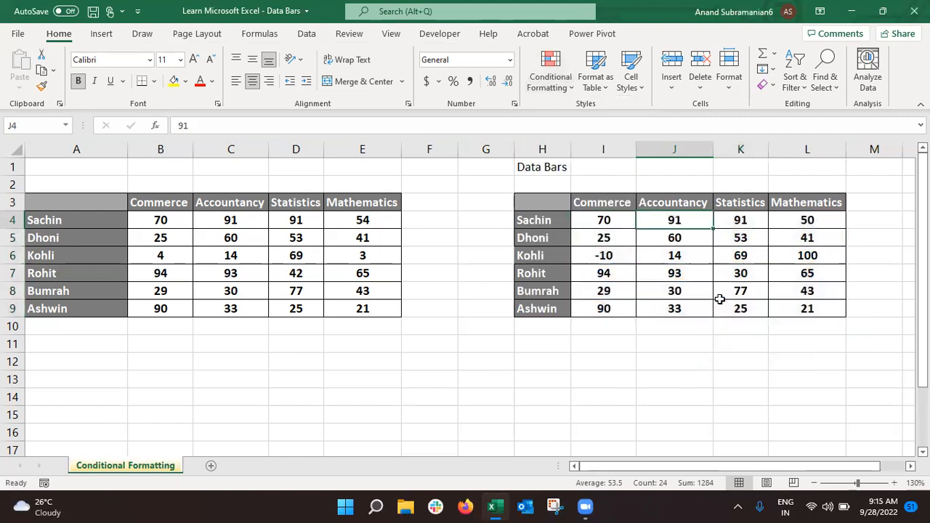
key("Left")
key("ctrl+shift+Down")
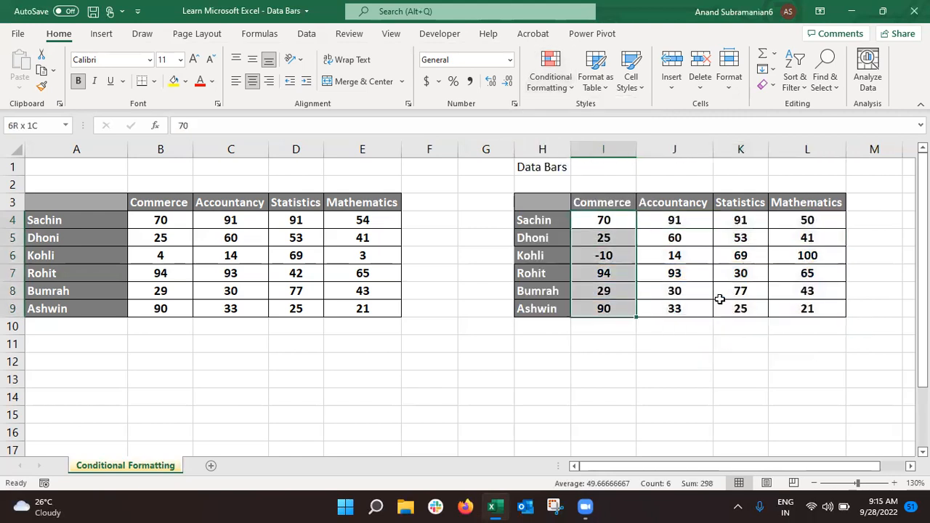
left_click(550, 79)
mouse_move(607, 186)
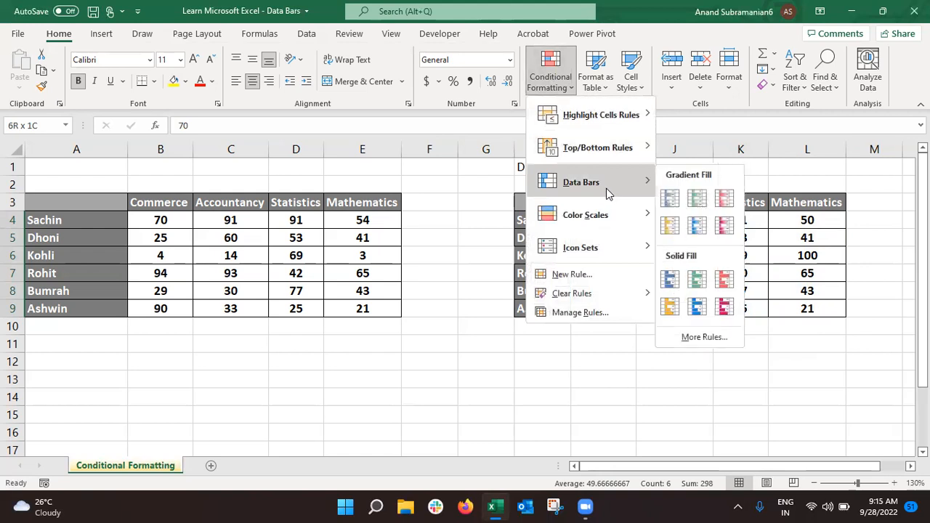
left_click(669, 198)
- Apply green gradient fill data bars to the Accountancy marks in J4:J9
key("Right")
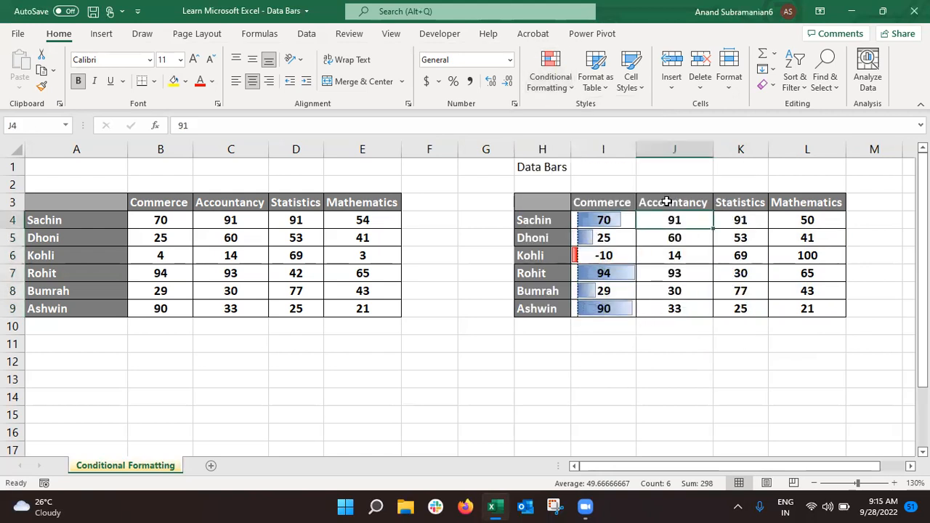
key("ctrl+shift+Down")
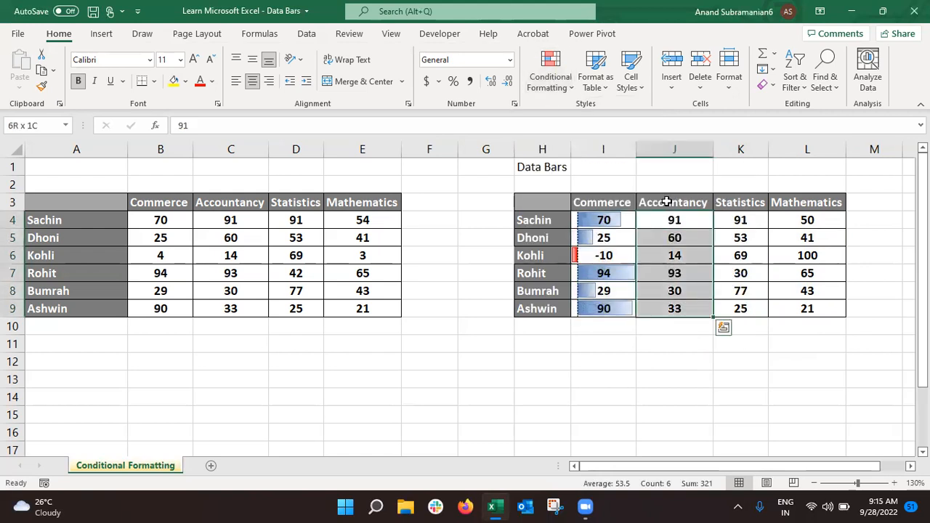
left_click(549, 86)
mouse_move(590, 181)
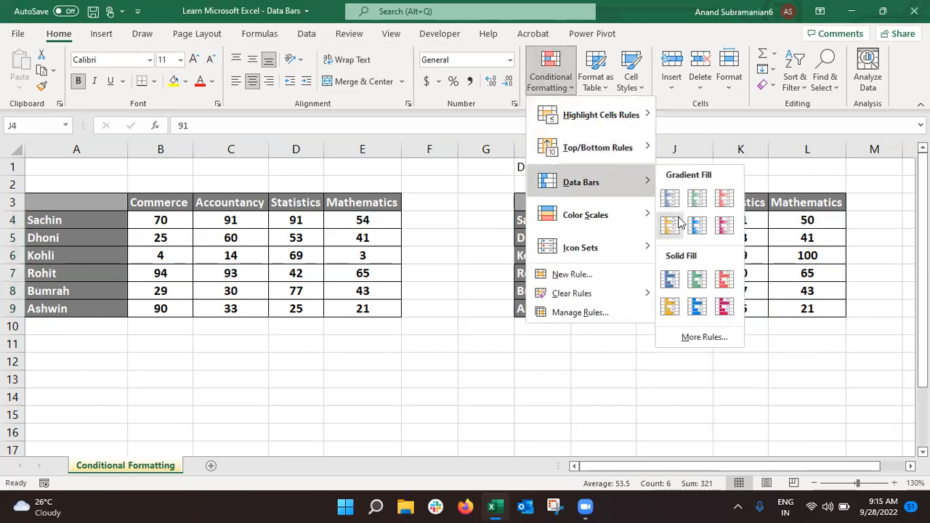
left_click(697, 198)
- Apply red gradient fill data bars to the Statistics marks in K4:K9
key("Right")
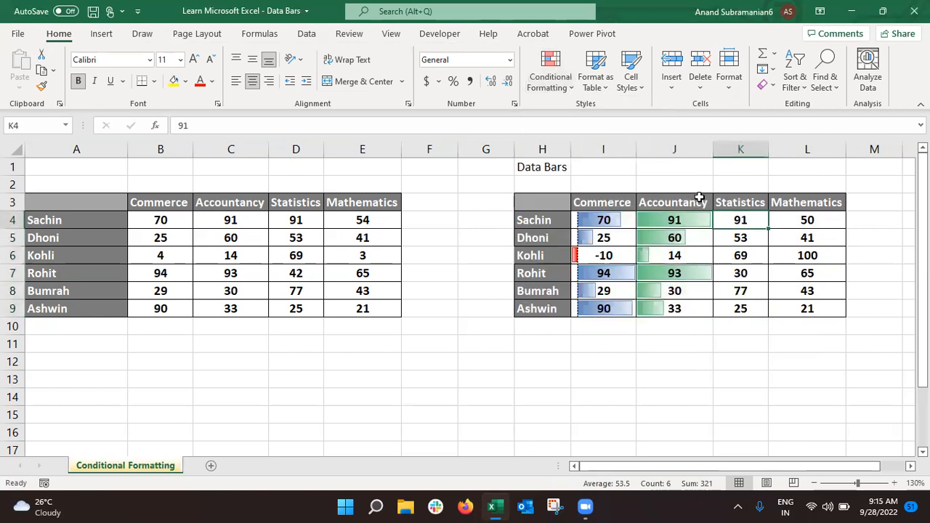
key("ctrl+shift+Down")
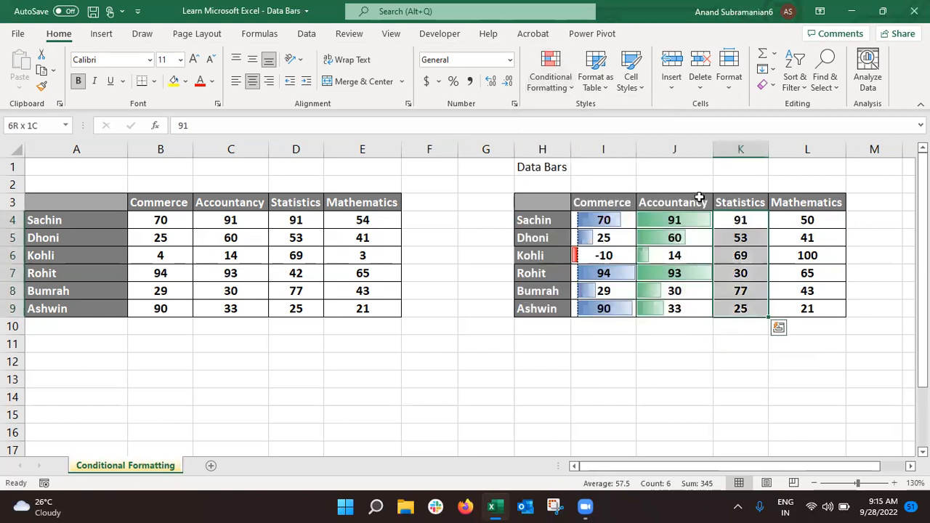
left_click(549, 87)
mouse_move(591, 202)
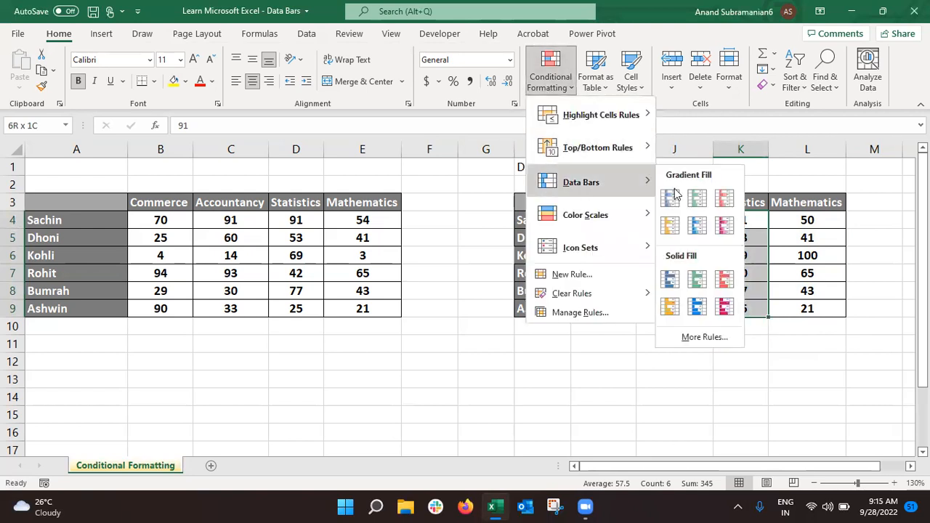
left_click(723, 197)
- Apply orange gradient fill data bars to the Mathematics marks in L4:L9
key("Right")
key("ctrl+shift+Down")
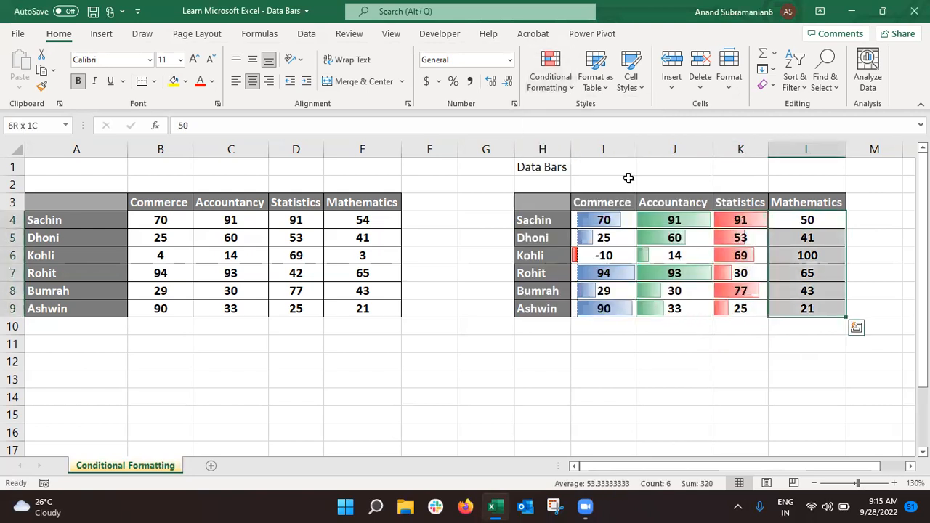
left_click(550, 88)
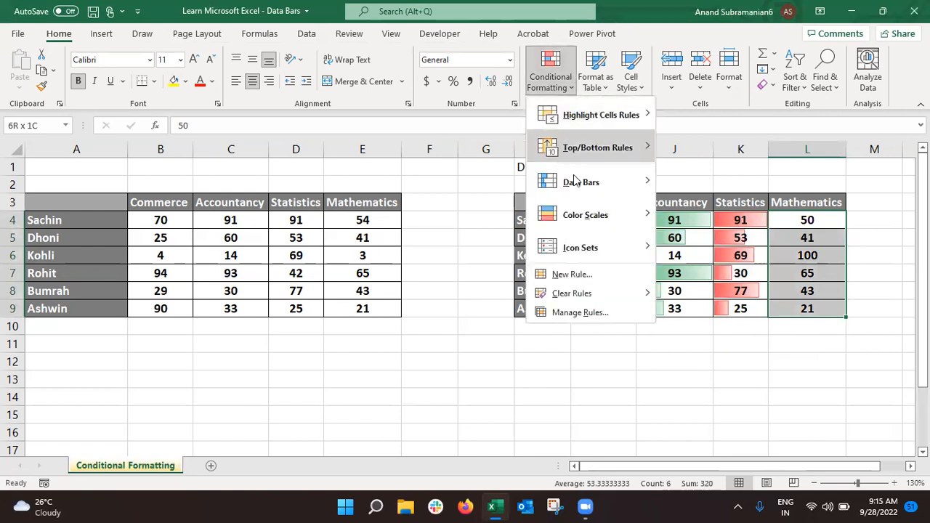
mouse_move(586, 183)
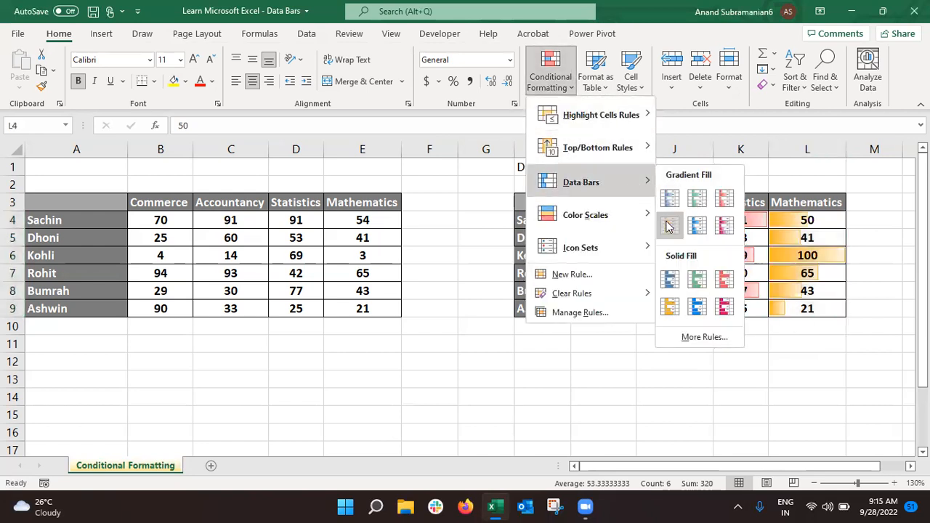
left_click(670, 225)
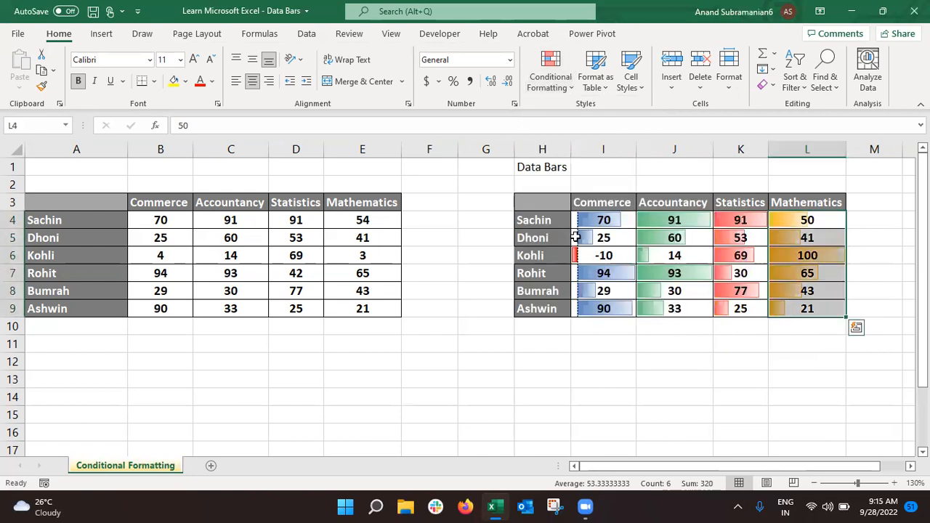
left_click(609, 261)
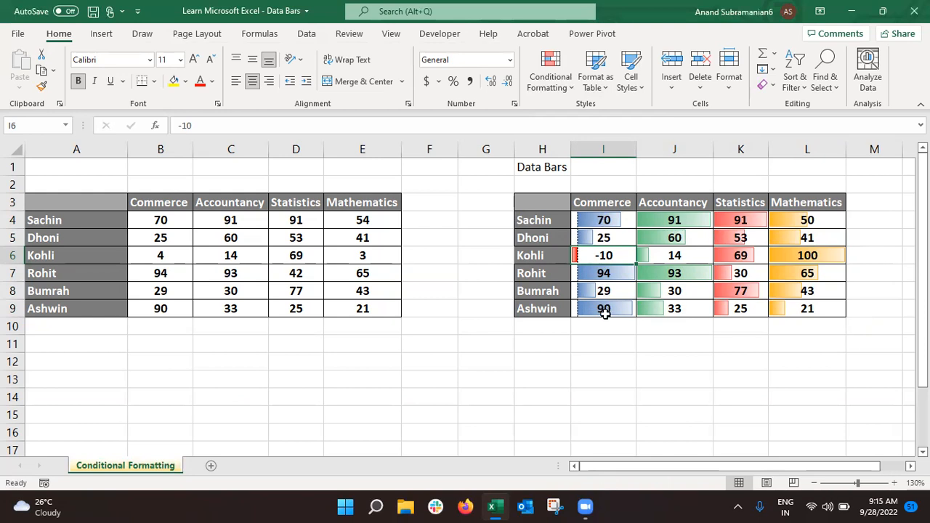
- Set the Commerce mark in cell I6 to 10
type("10")
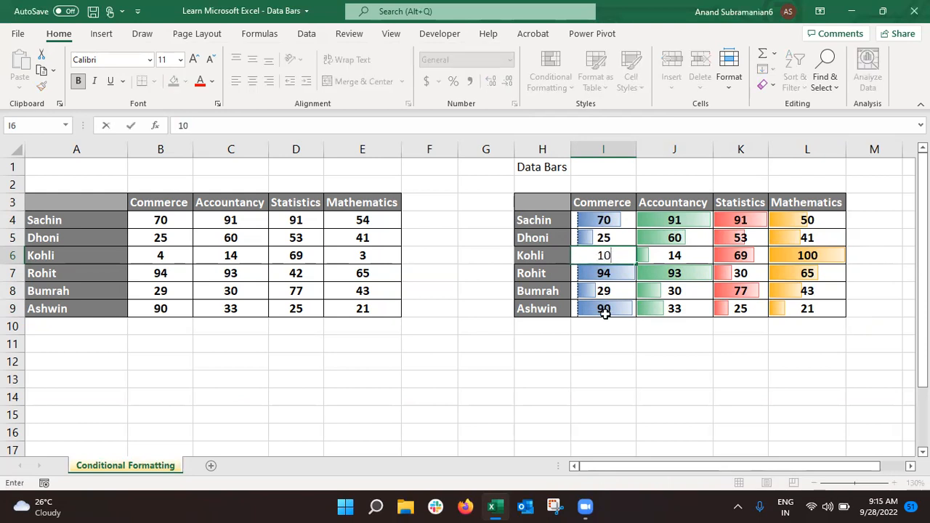
key("Return")
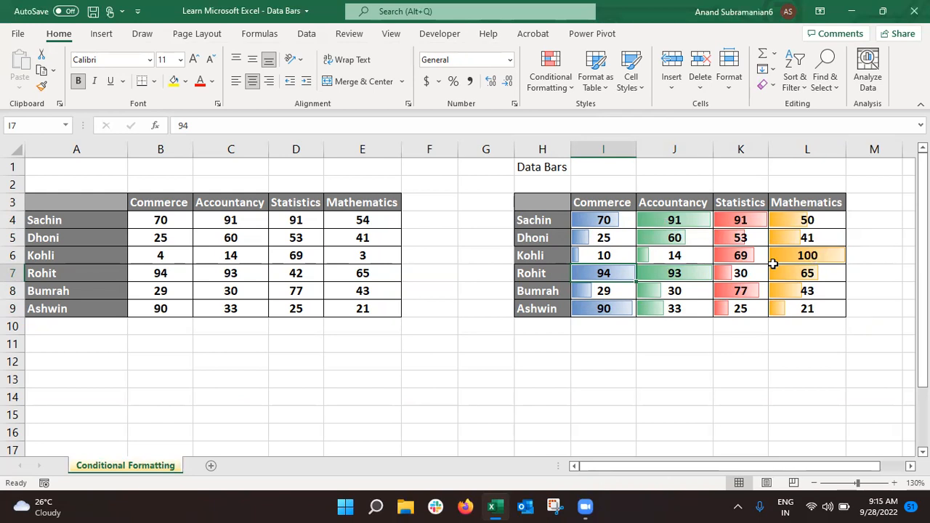
- Examine the Commerce and Accountancy columns with their data bars, and review the available gradient and solid fill data bar presets
left_click(619, 200)
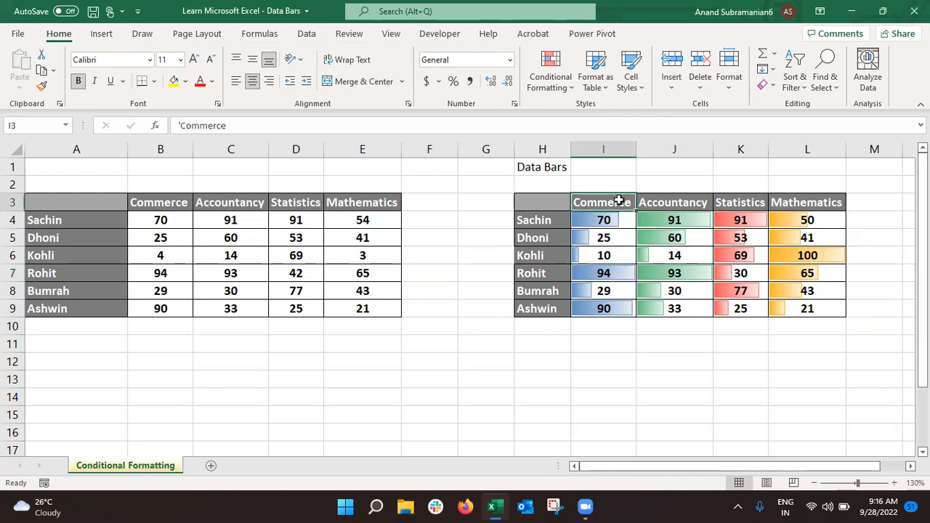
key("ctrl+shift+Down")
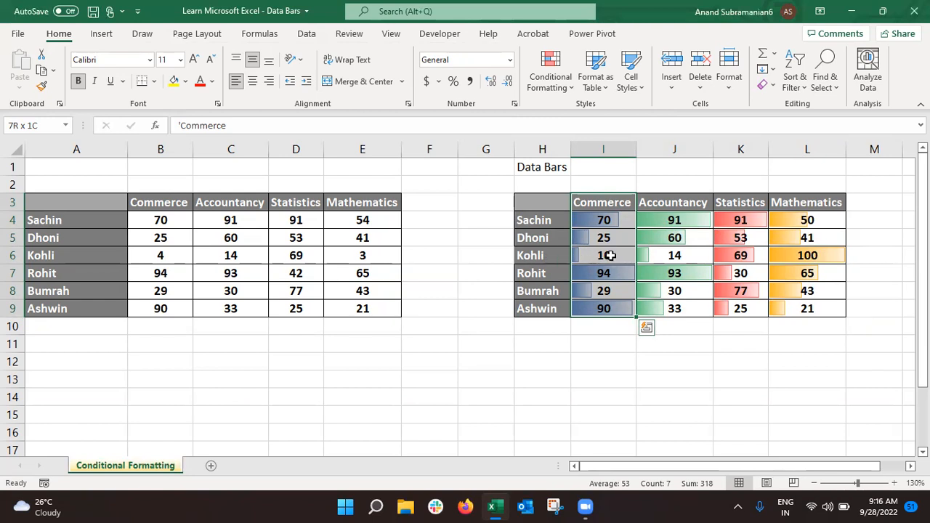
left_click(686, 203)
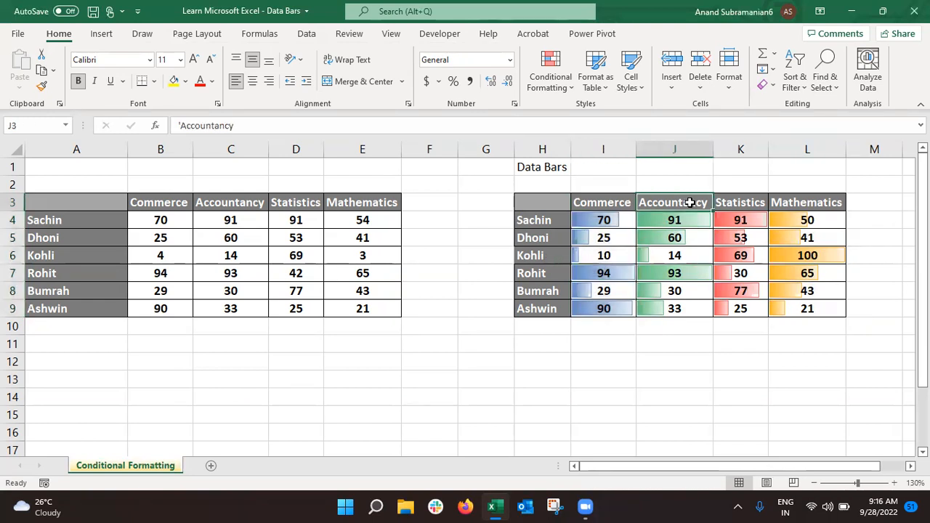
key("ctrl+shift+Down")
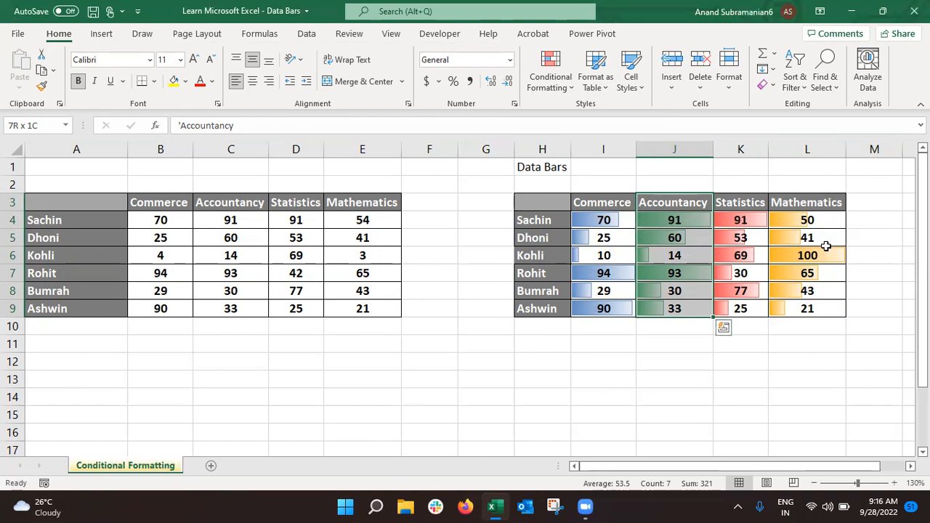
left_click(552, 219)
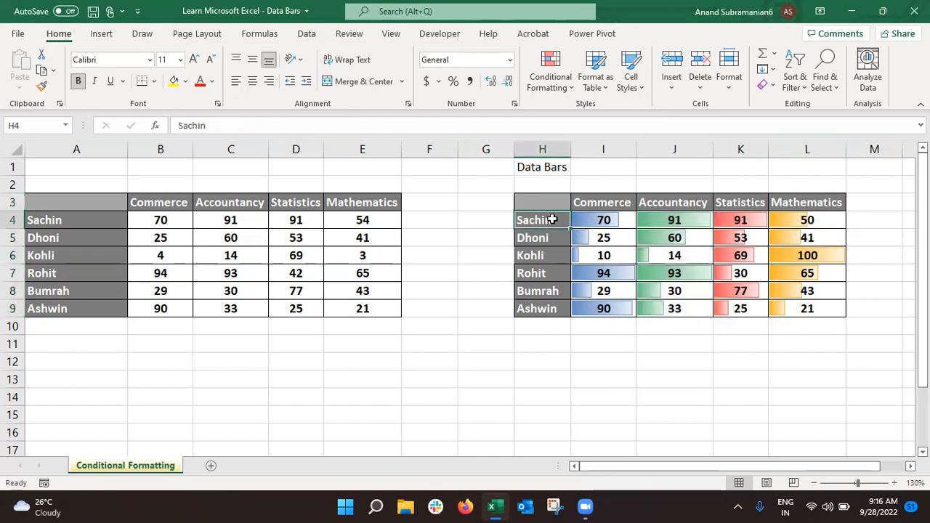
left_click(552, 84)
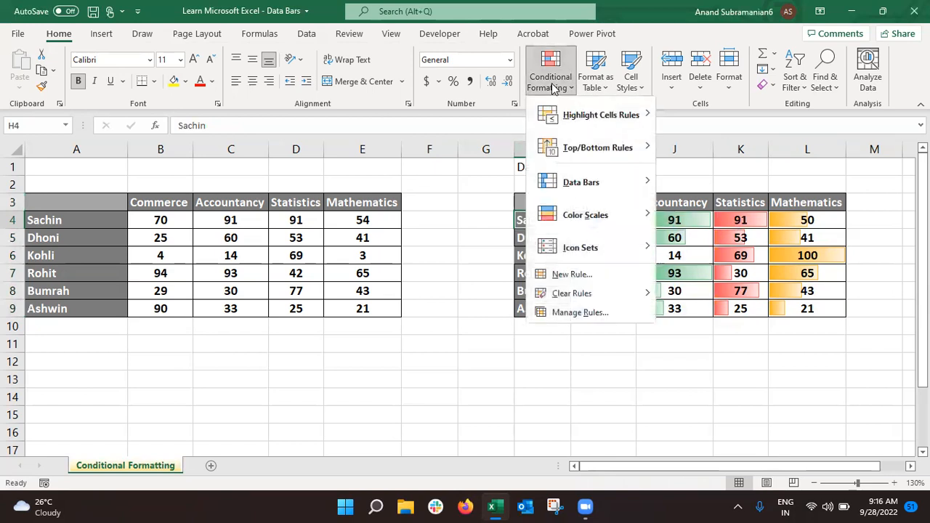
mouse_move(592, 183)
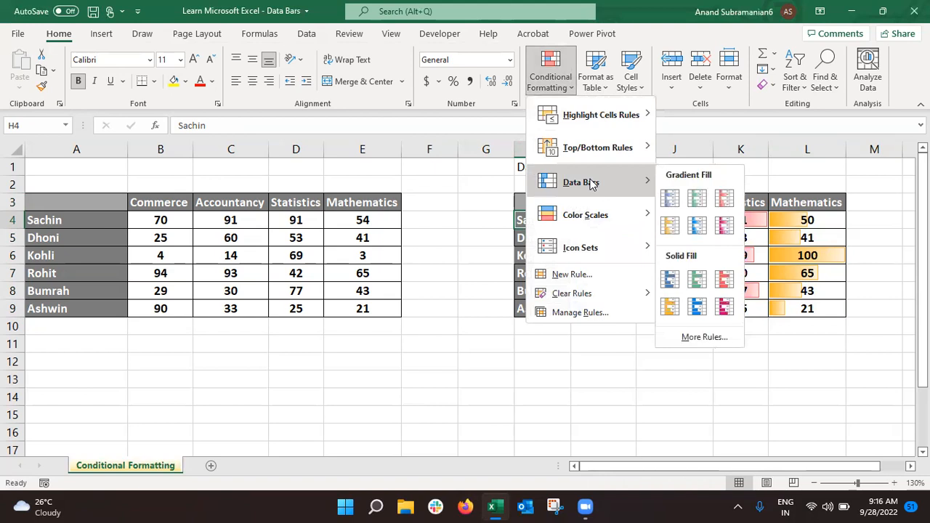
left_click(491, 259)
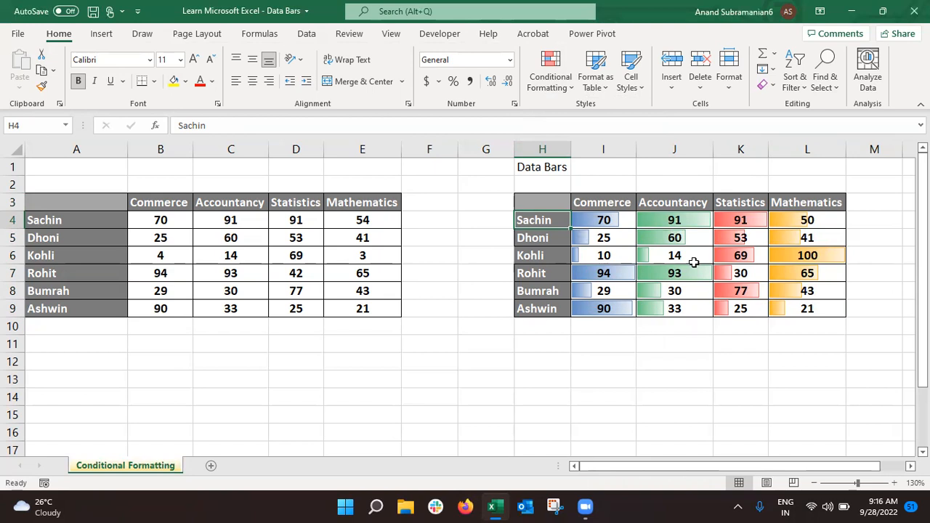
left_click(552, 81)
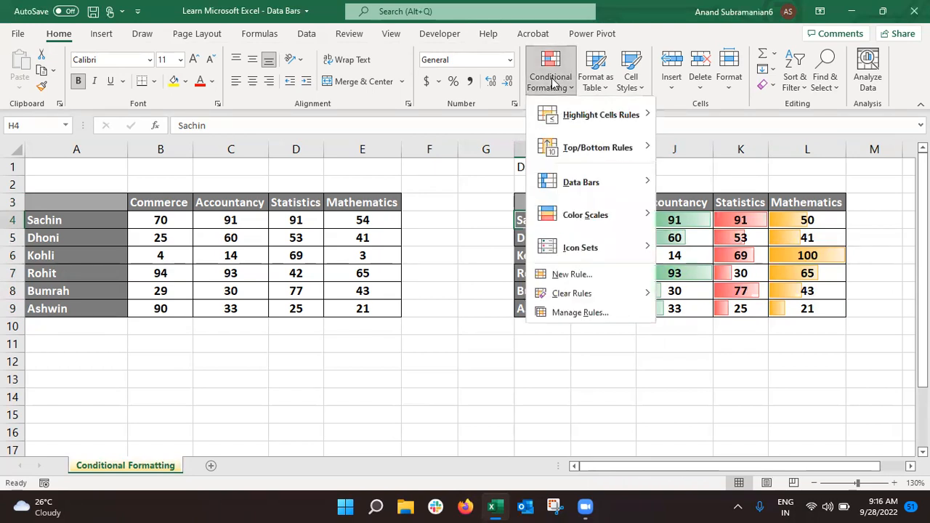
mouse_move(590, 184)
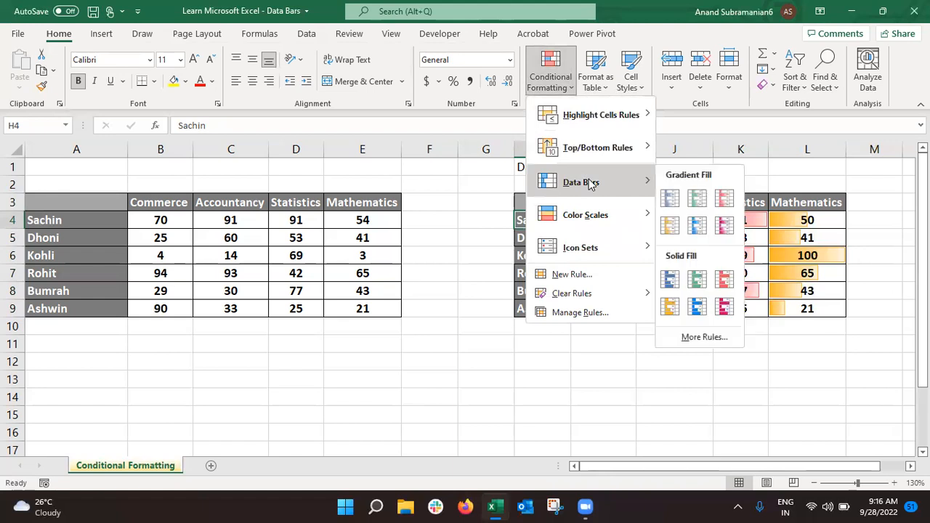
left_click(486, 261)
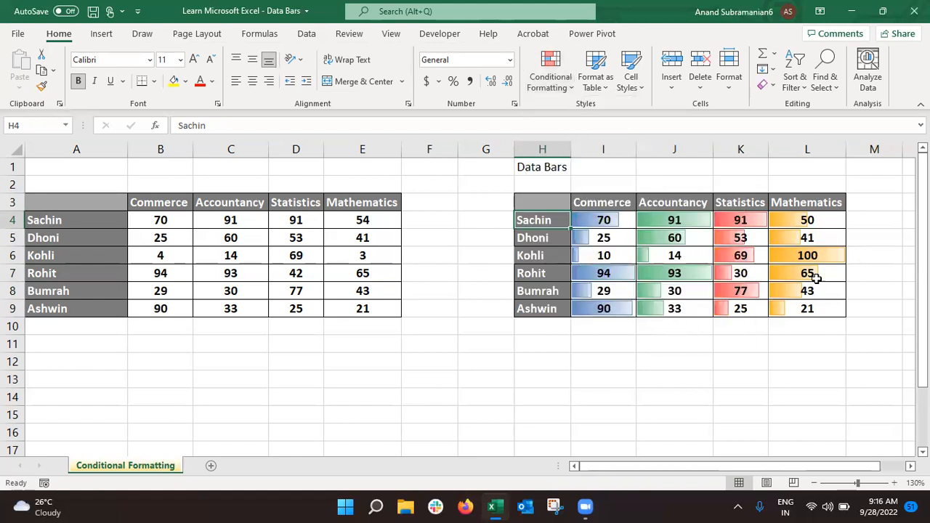